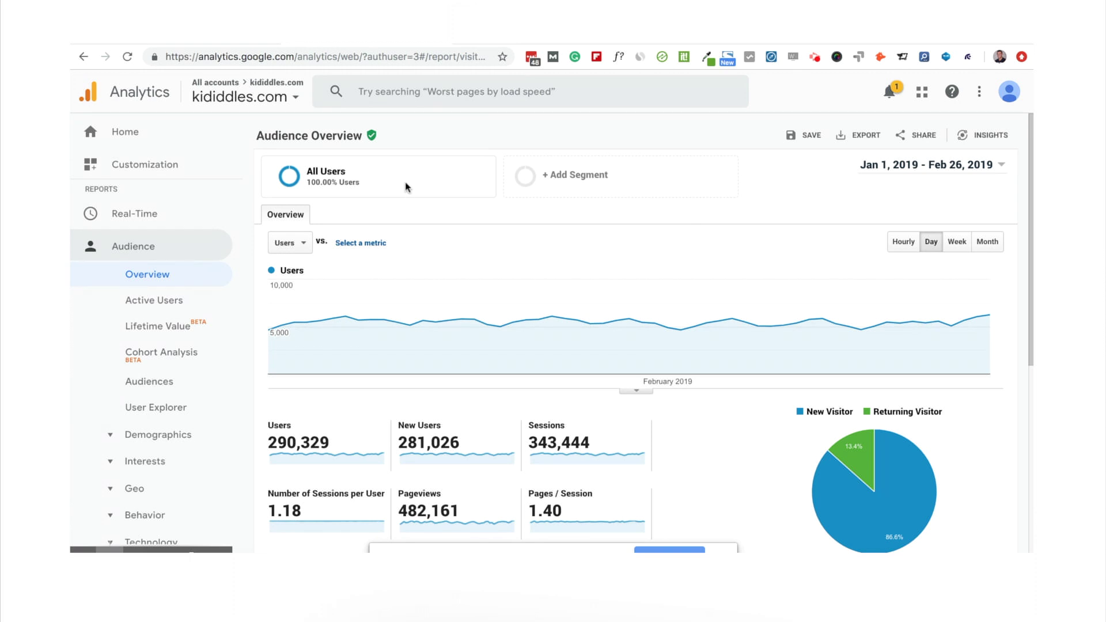
# Step: Open the segment list for the Audience Overview report and deselect the All Users segment
pyautogui.moveTo(405, 186)
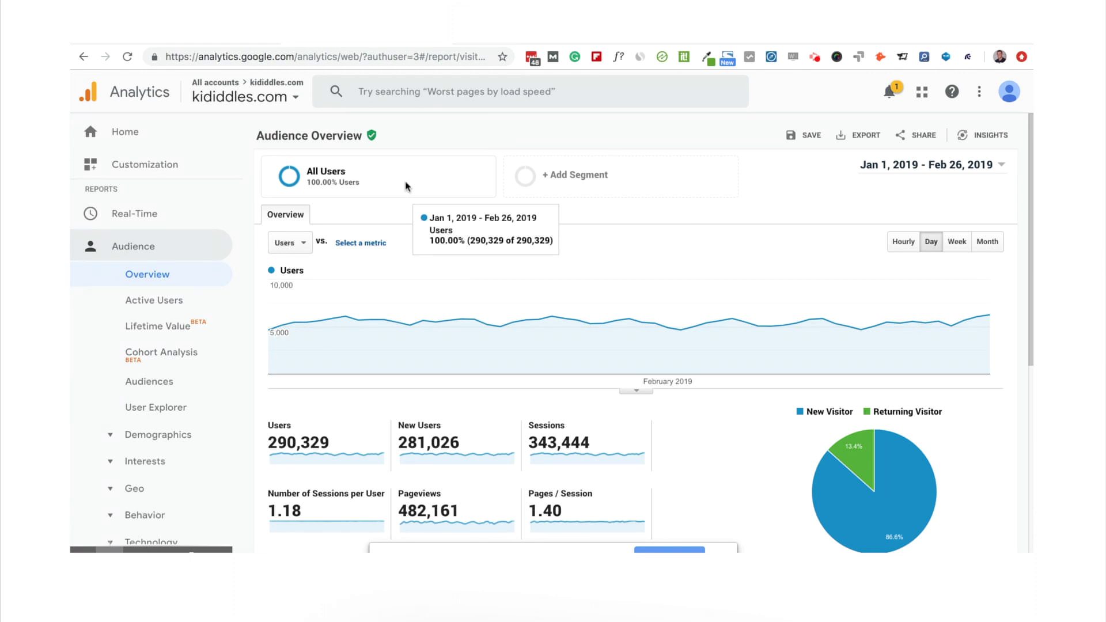
pyautogui.click(404, 185)
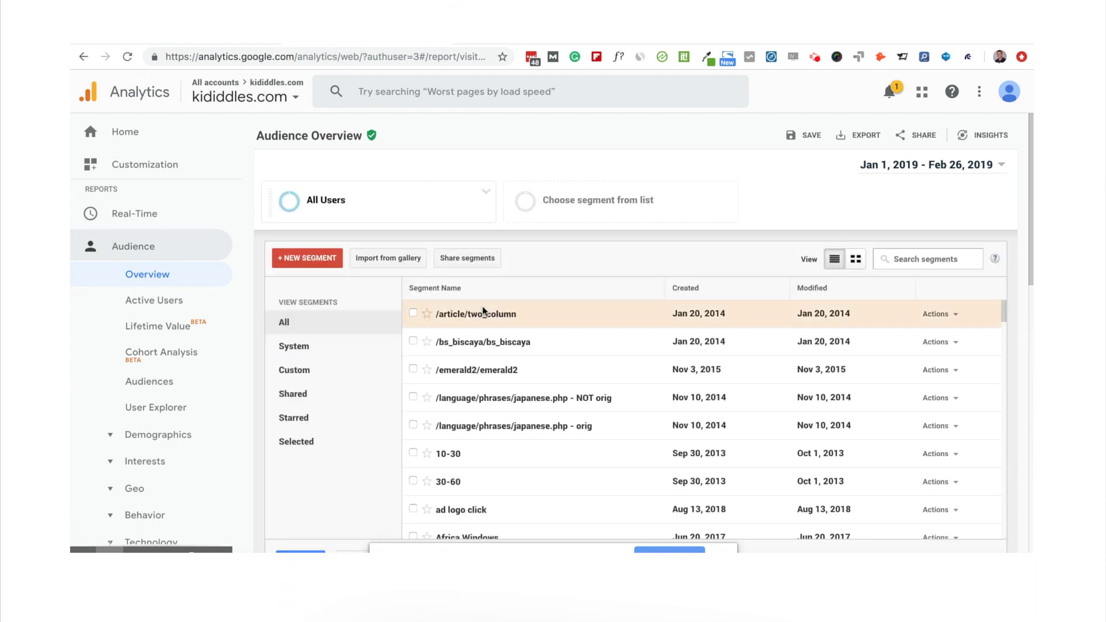
pyautogui.scroll(-1, 483, 311)
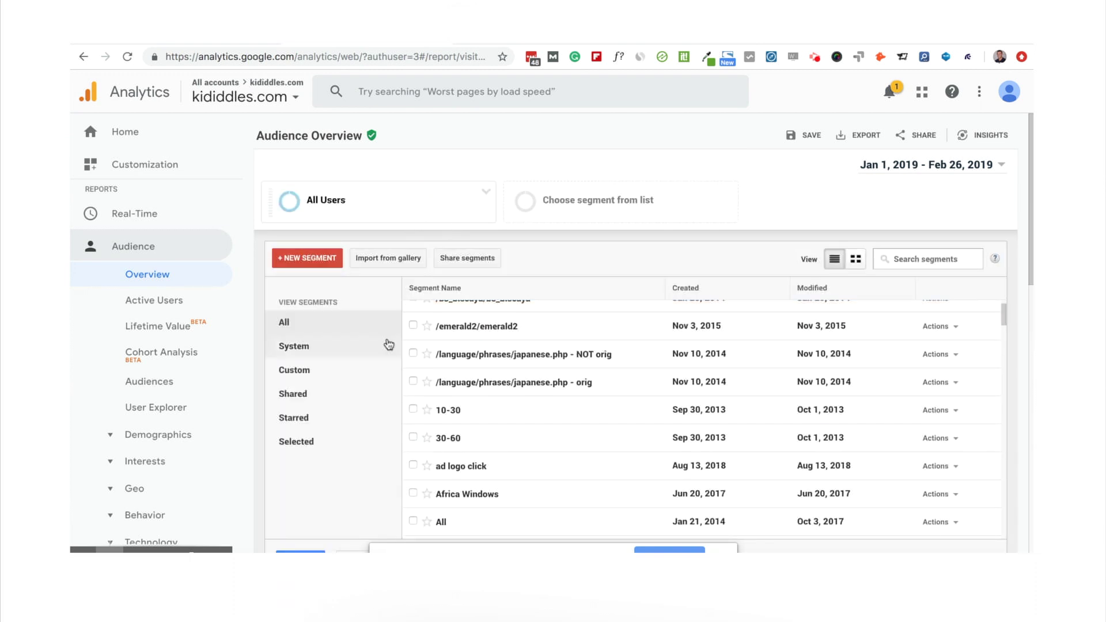
pyautogui.scroll(-3, 389, 343)
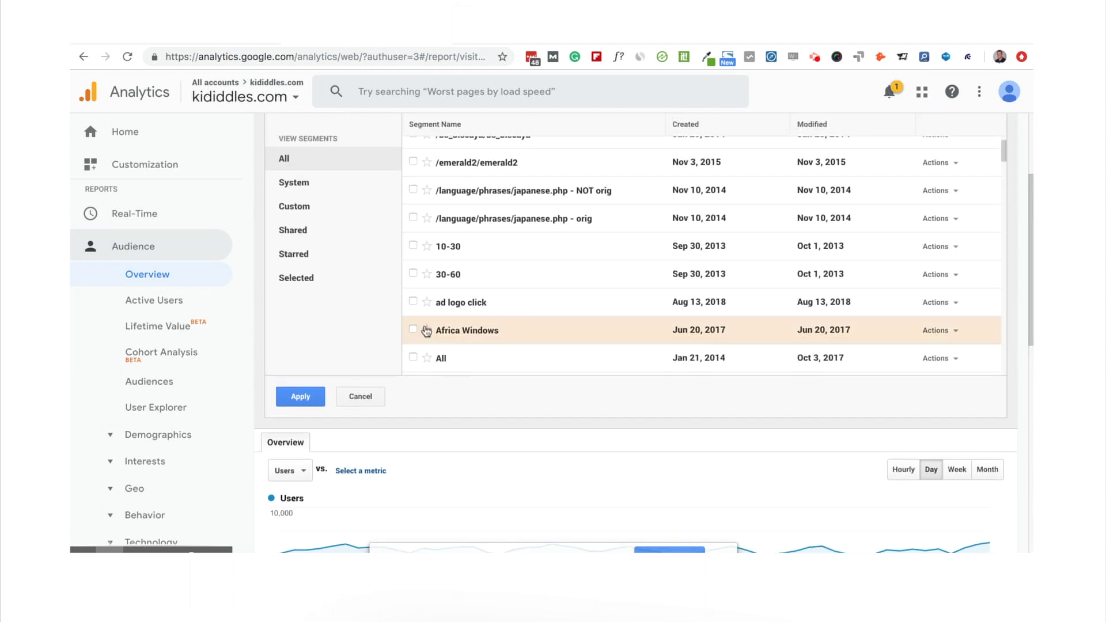
pyautogui.scroll(-3, 546, 321)
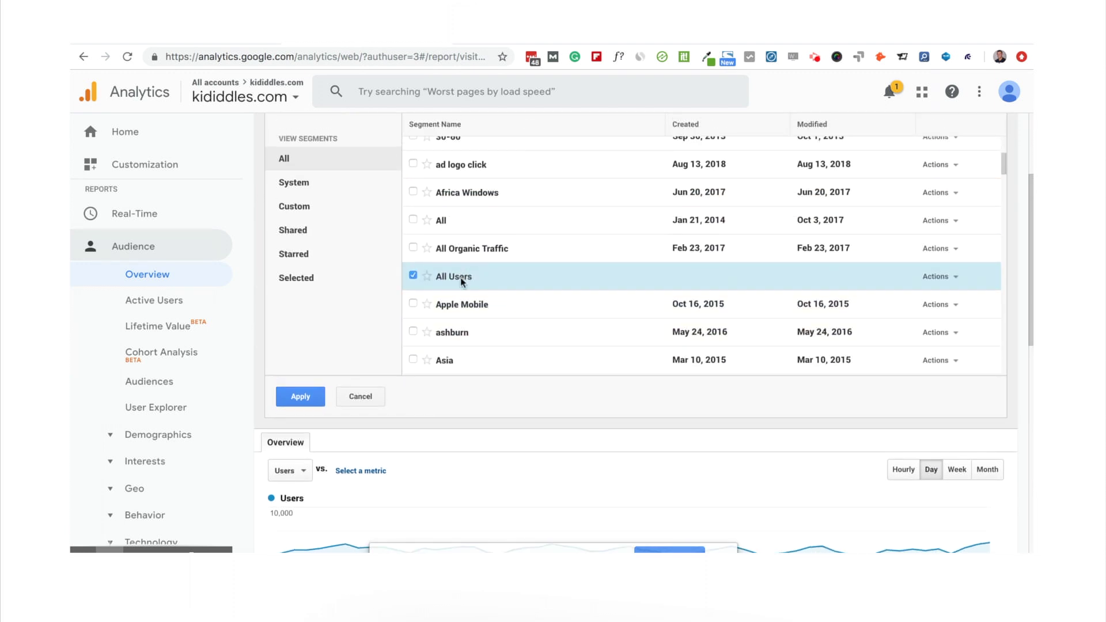
pyautogui.click(462, 279)
# Step: Select the Organic Traffic segment from the list and apply it to the report
pyautogui.scroll(-3, 476, 305)
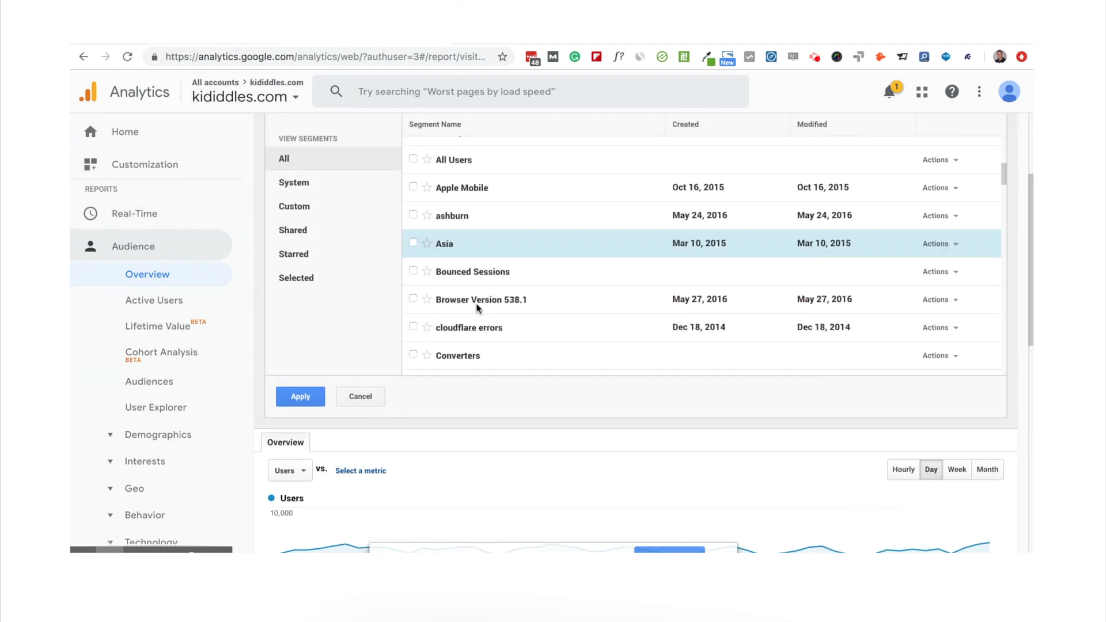
pyautogui.scroll(-6, 476, 307)
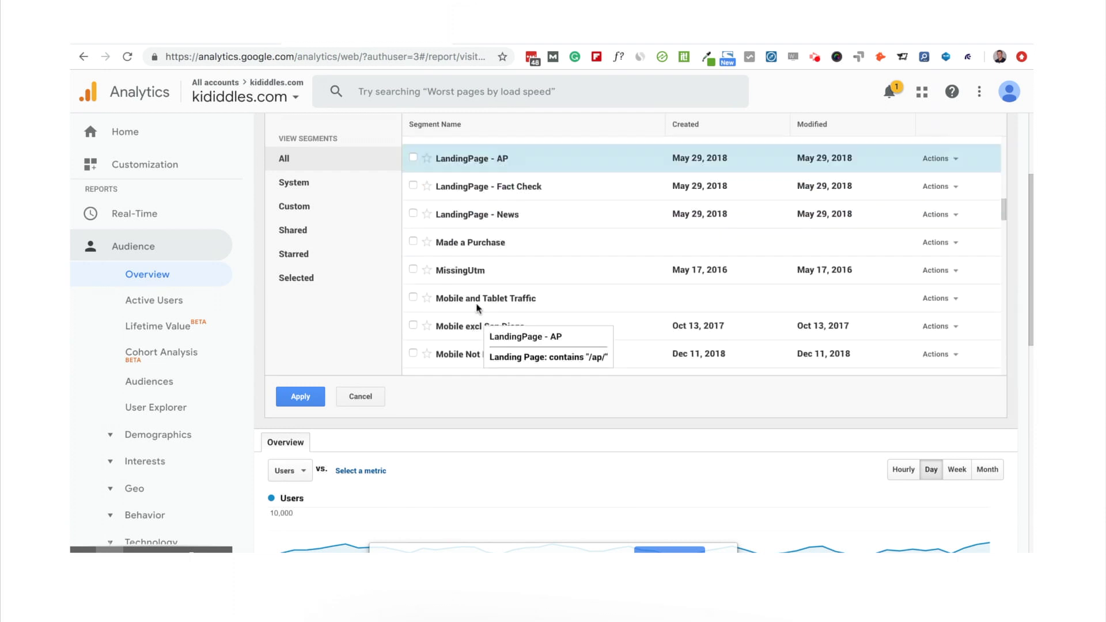
pyautogui.scroll(-7, 476, 308)
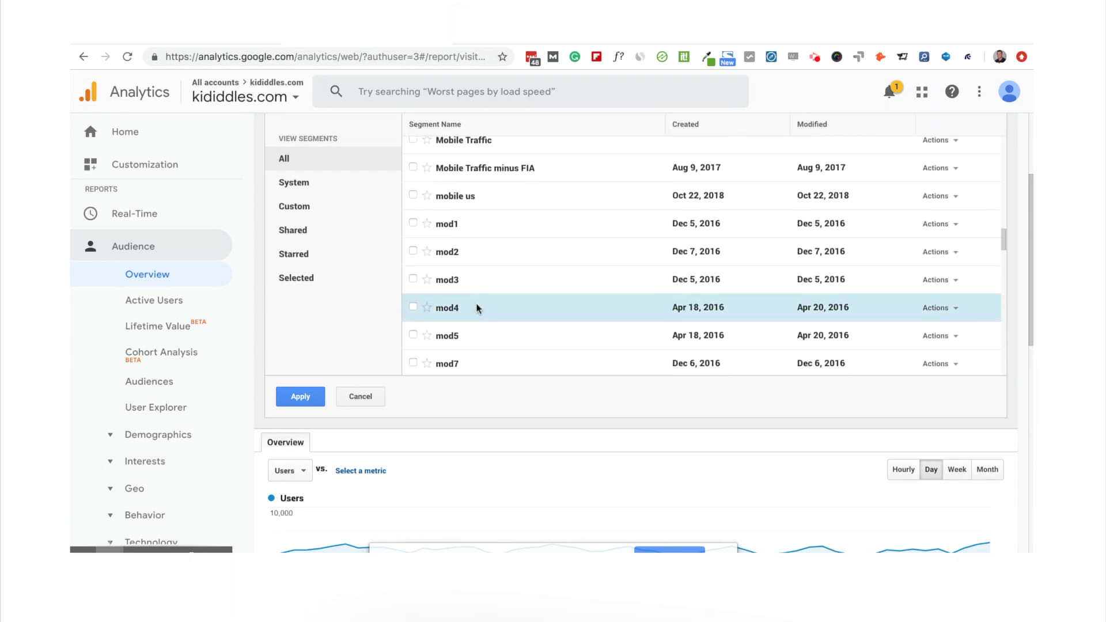
pyautogui.scroll(-7, 476, 309)
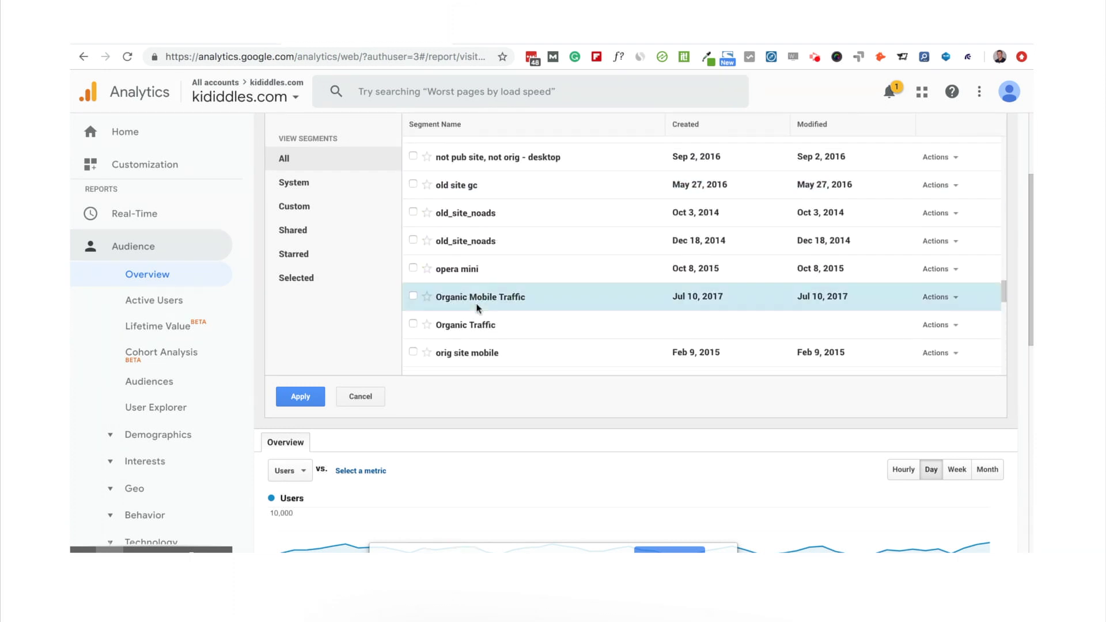
pyautogui.scroll(1, 476, 308)
pyautogui.click(476, 255)
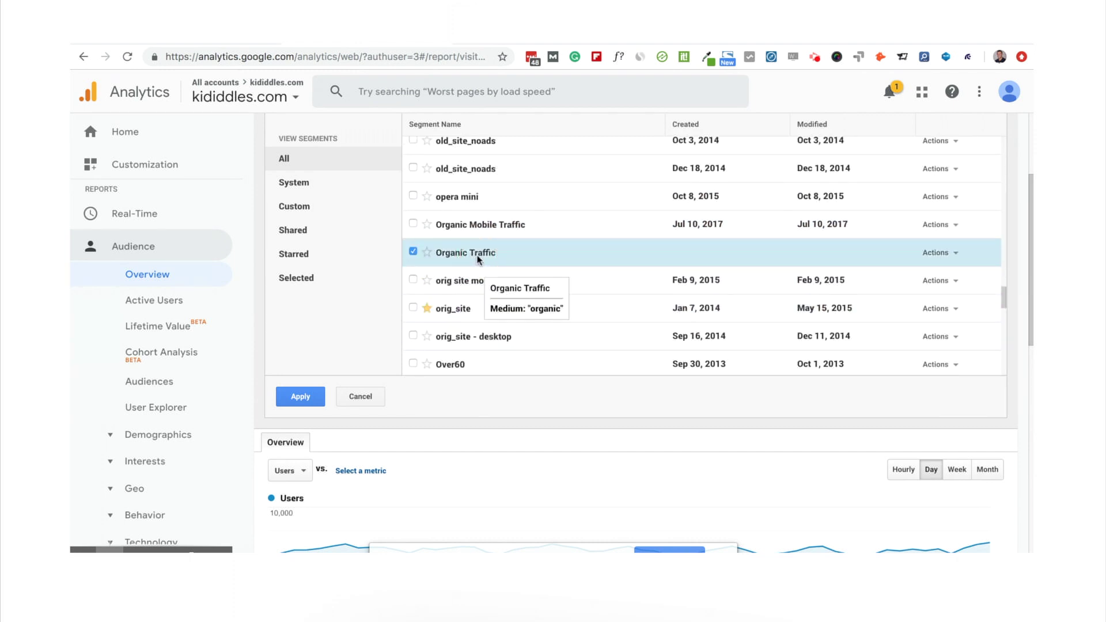
pyautogui.click(308, 398)
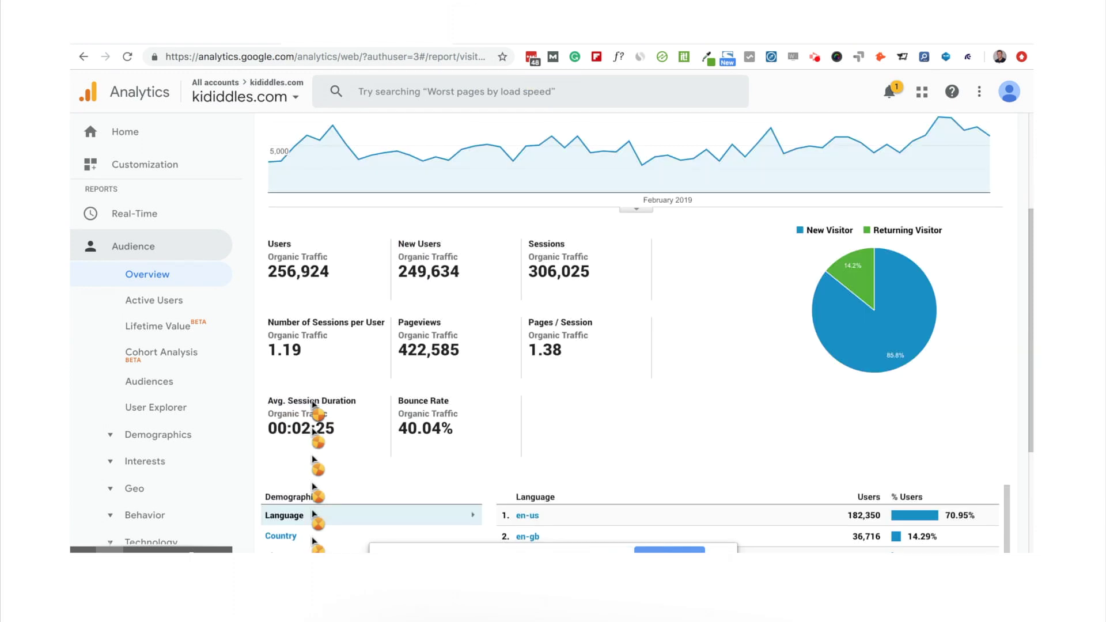
# Step: Turn on comparison with the previous period for the Jan 1 - Feb 26, 2019 date range and apply it
pyautogui.scroll(3, 476, 371)
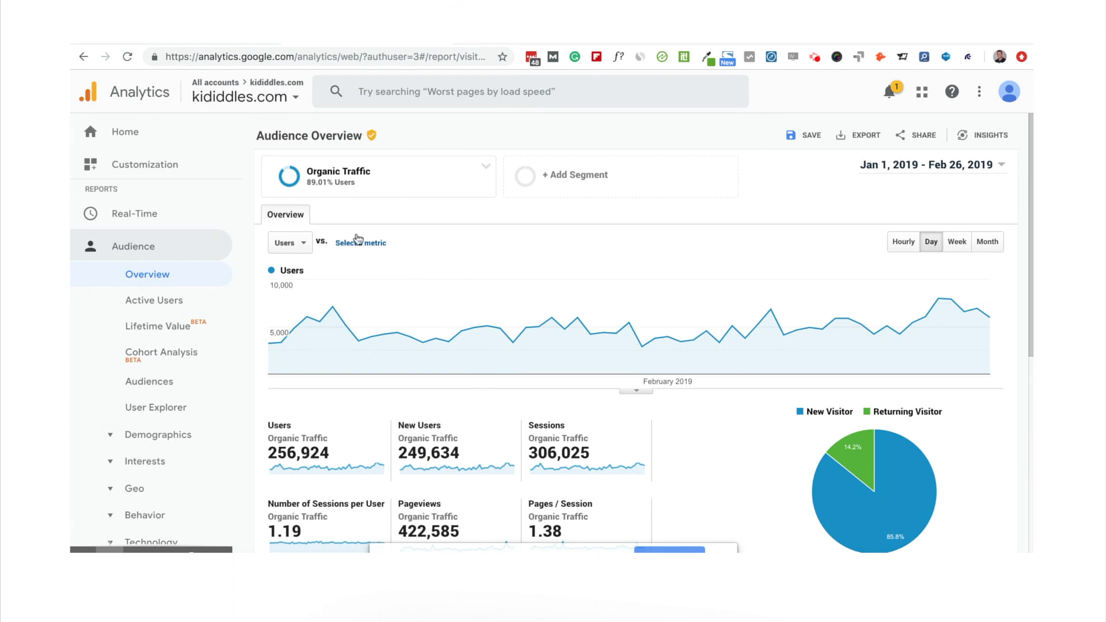
pyautogui.moveTo(312, 185)
pyautogui.click(882, 170)
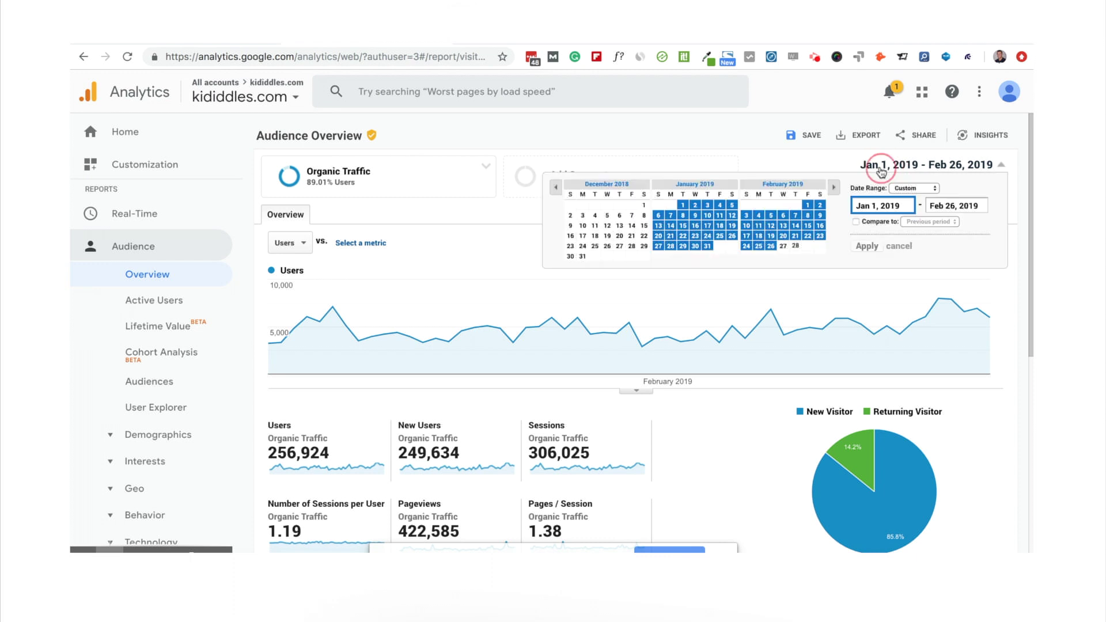
pyautogui.click(857, 223)
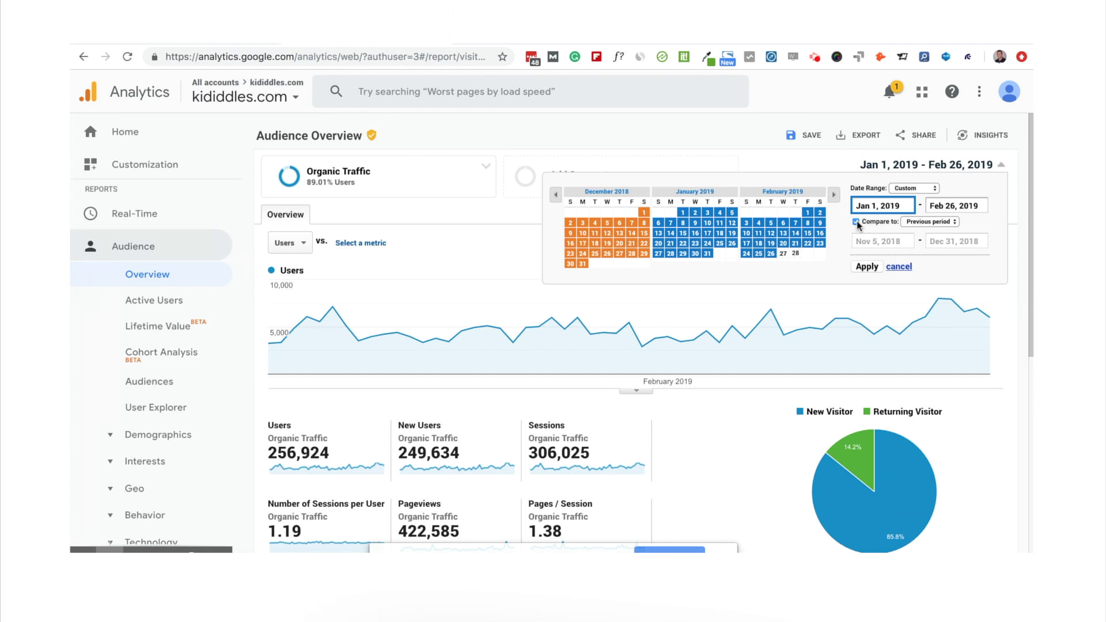
pyautogui.click(866, 267)
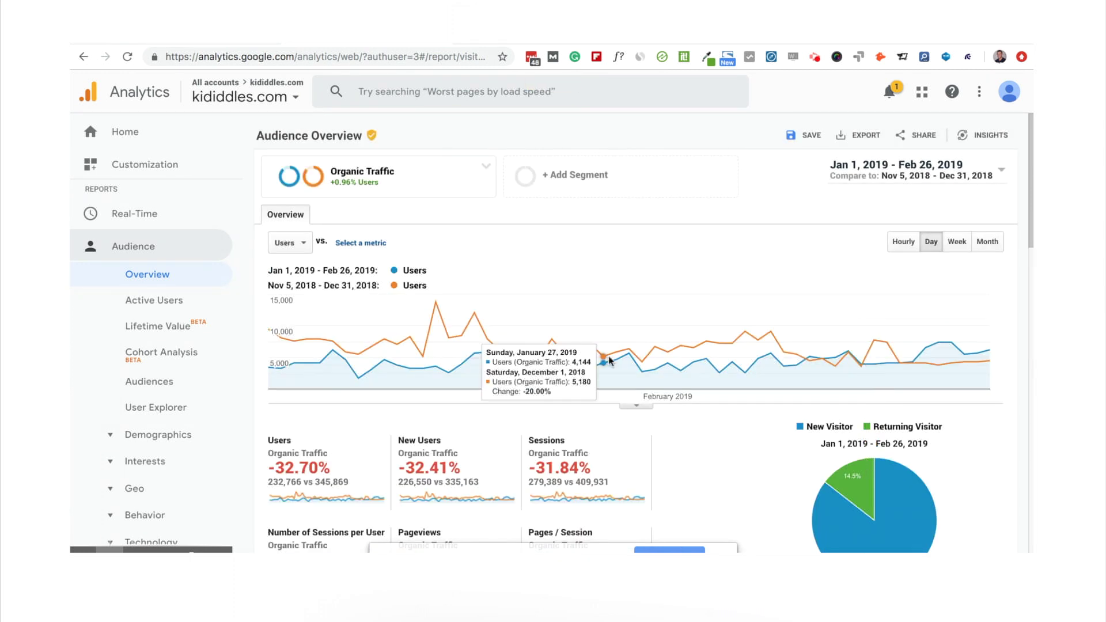
# Step: Open the Landing Pages report in the Site Content group of the Behavior reports
pyautogui.scroll(-2, 609, 361)
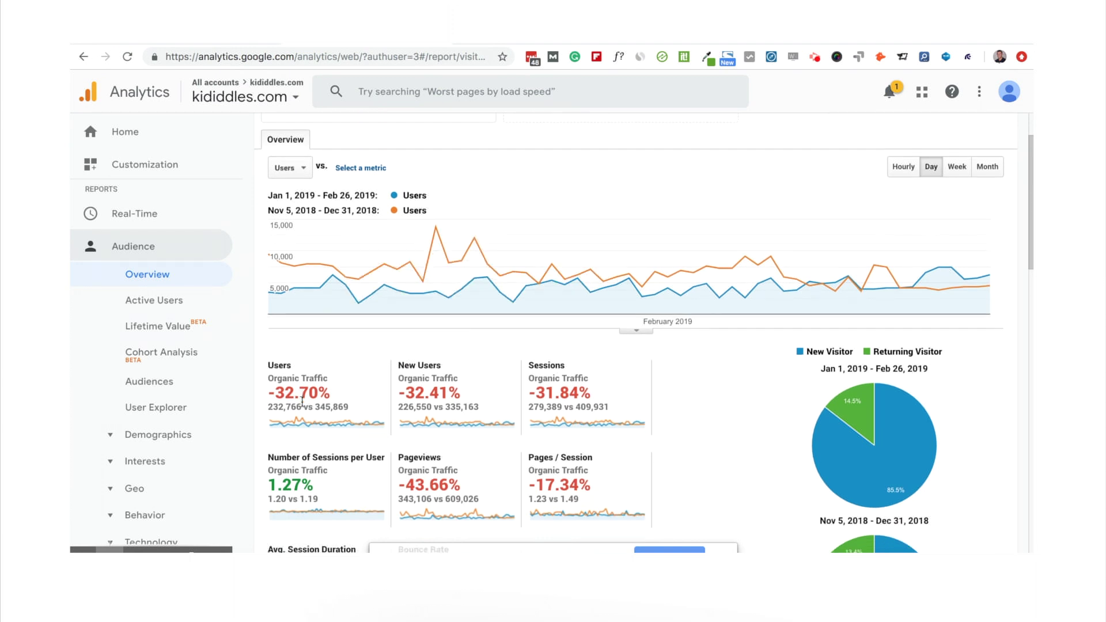
pyautogui.scroll(2, 302, 401)
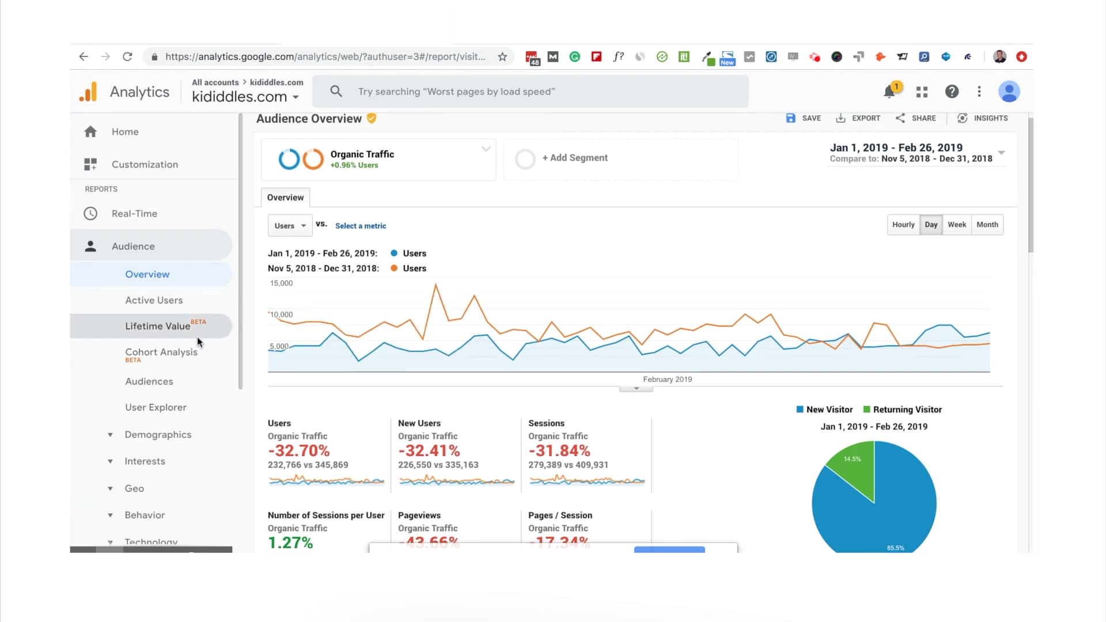
pyautogui.scroll(-3, 191, 398)
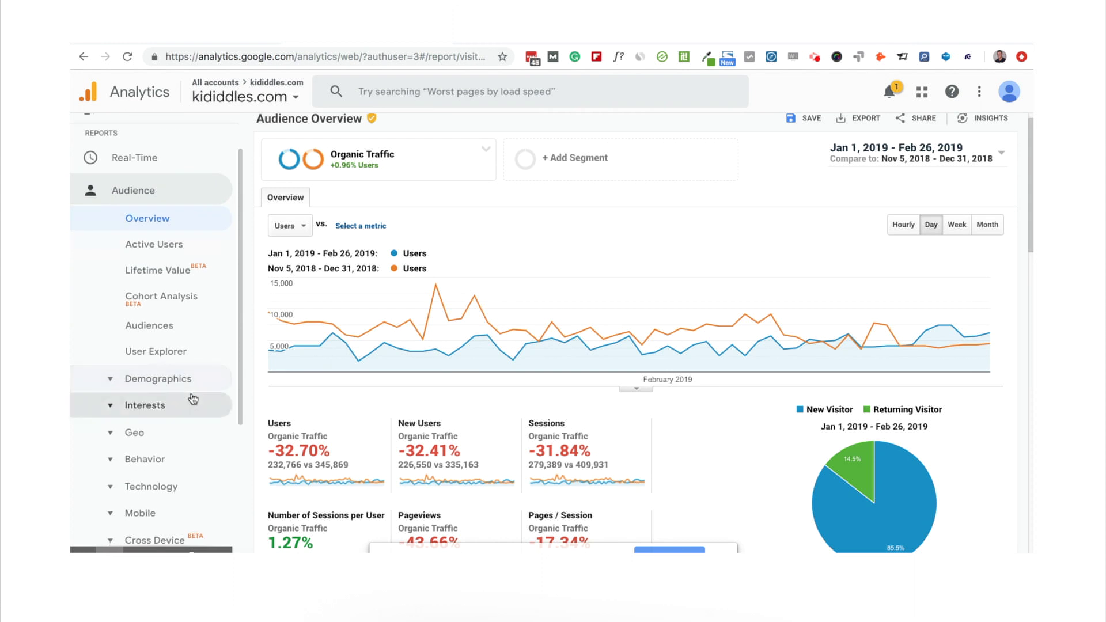
pyautogui.scroll(-5, 193, 399)
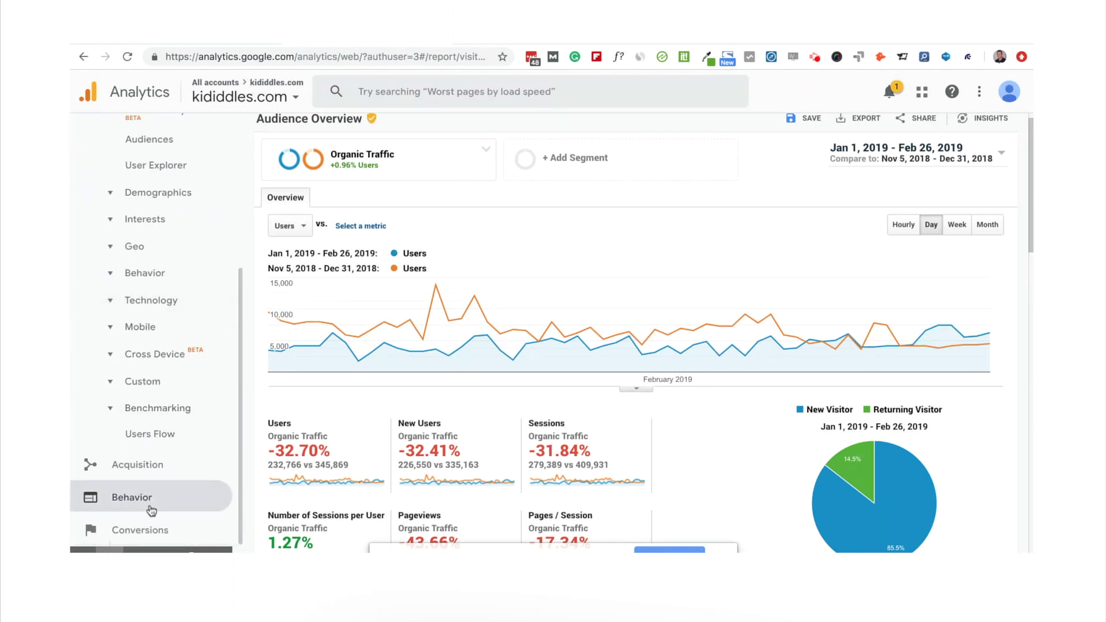
pyautogui.click(149, 502)
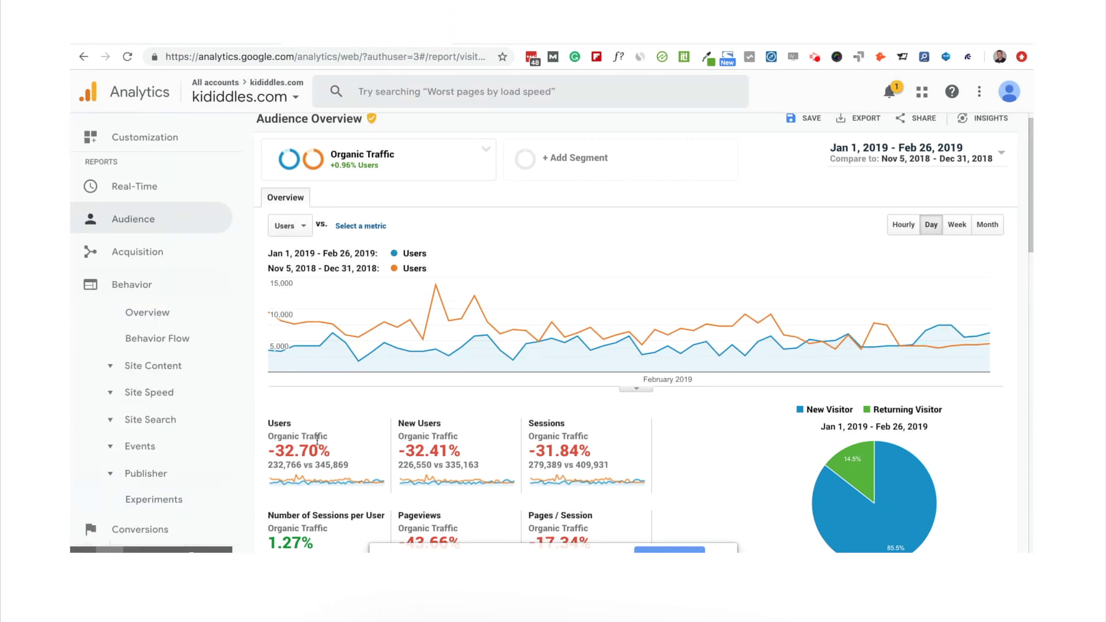
pyautogui.click(180, 368)
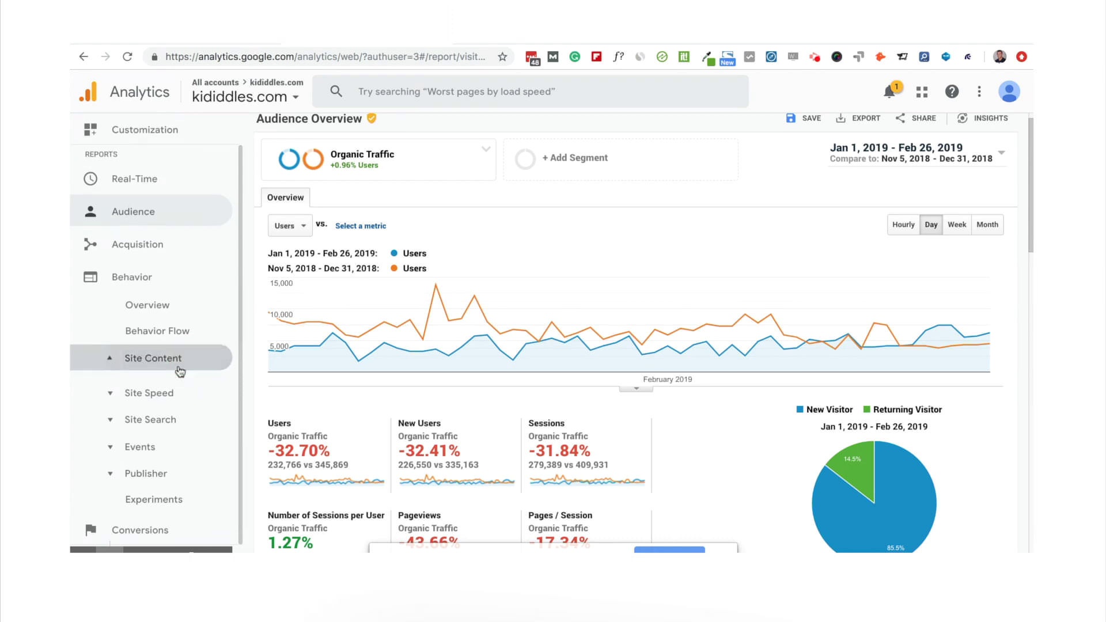
pyautogui.click(184, 347)
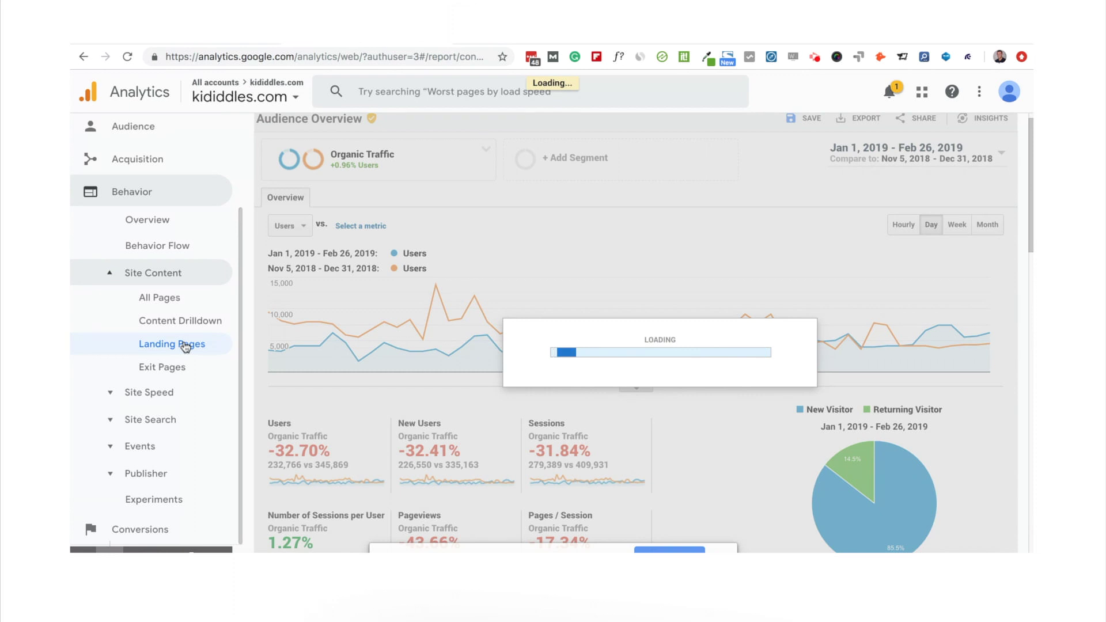
# Step: Examine the change in organic sessions between the two periods for each landing page in the table
pyautogui.scroll(-2, 470, 385)
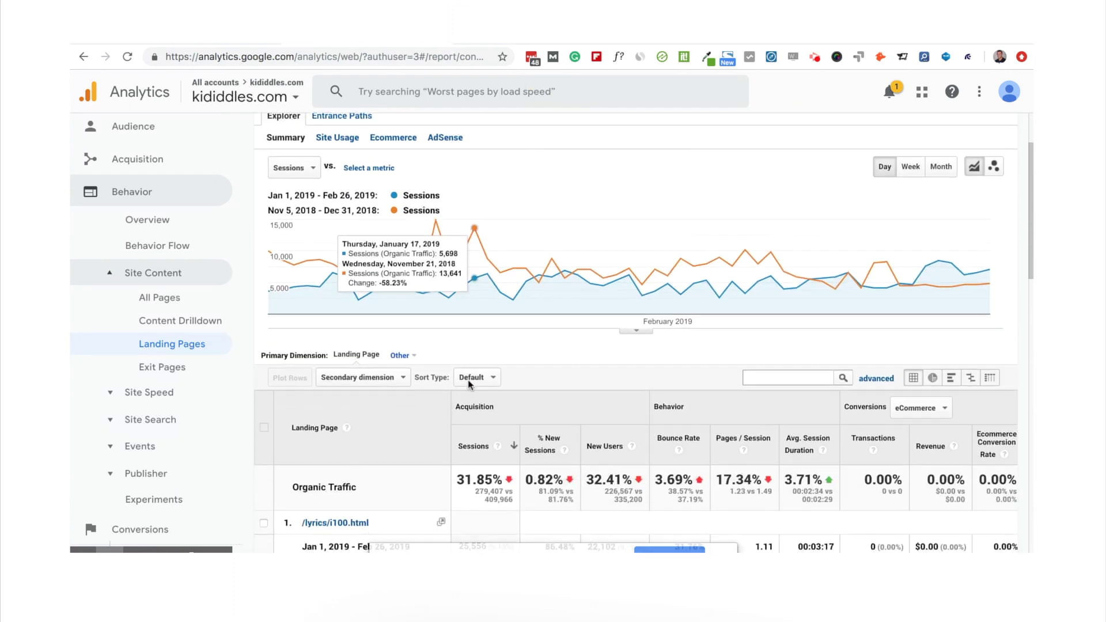
pyautogui.scroll(-4, 470, 385)
pyautogui.scroll(-3, 488, 365)
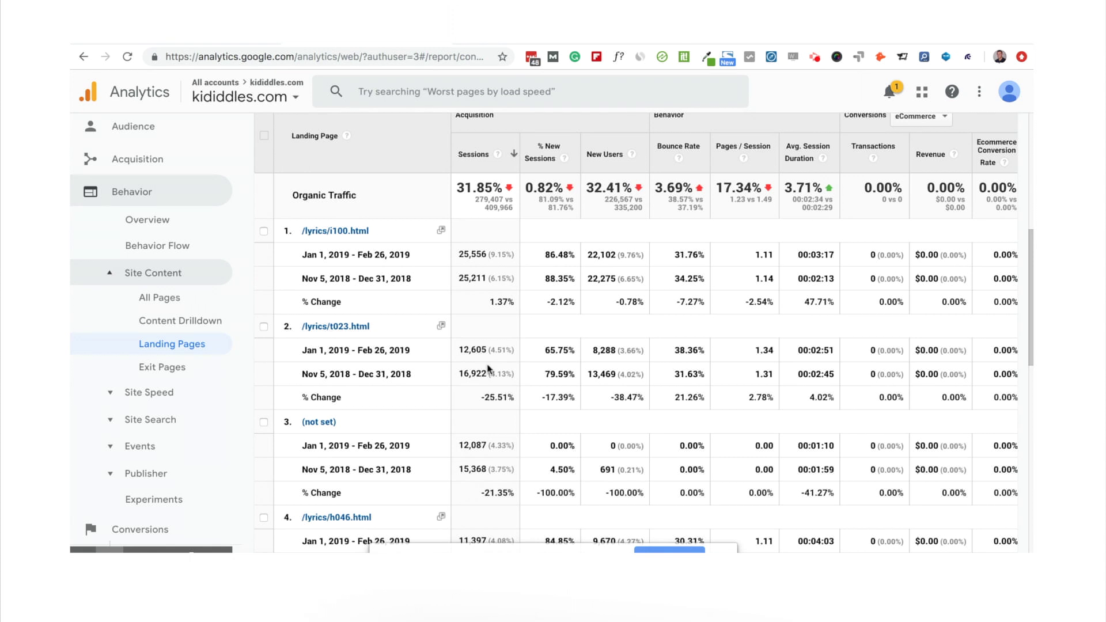
pyautogui.scroll(-1, 500, 392)
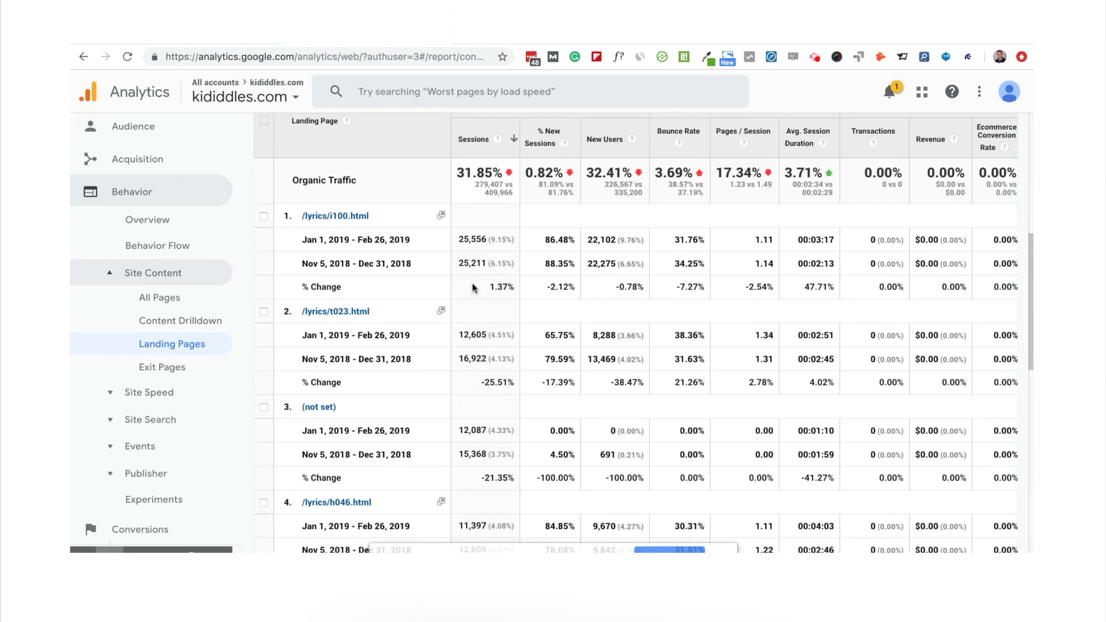
pyautogui.scroll(1, 473, 289)
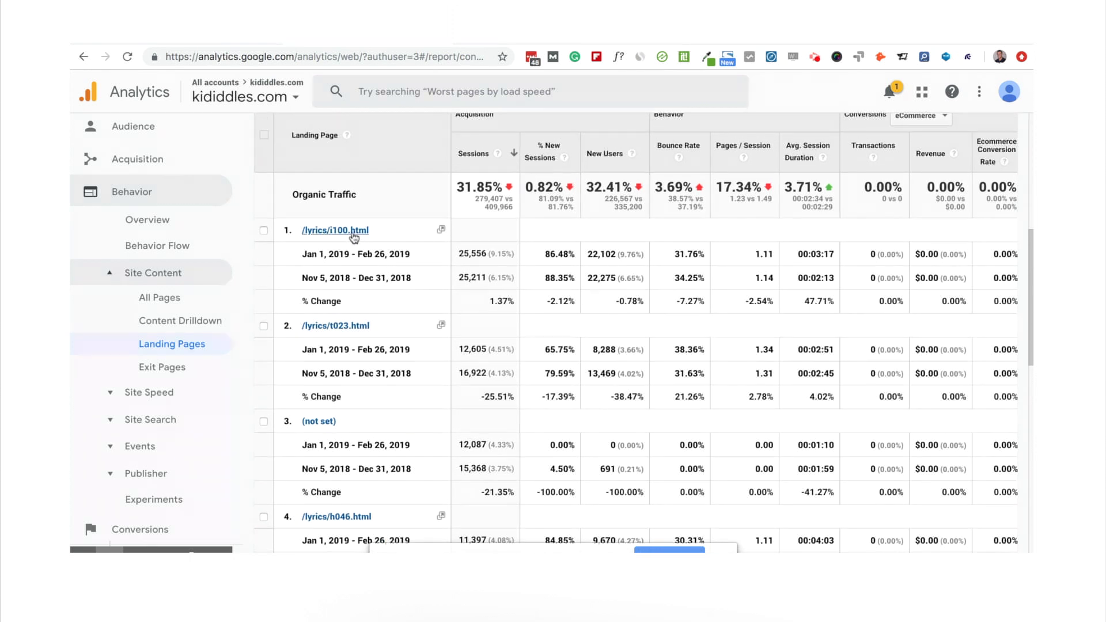
pyautogui.scroll(-3, 499, 298)
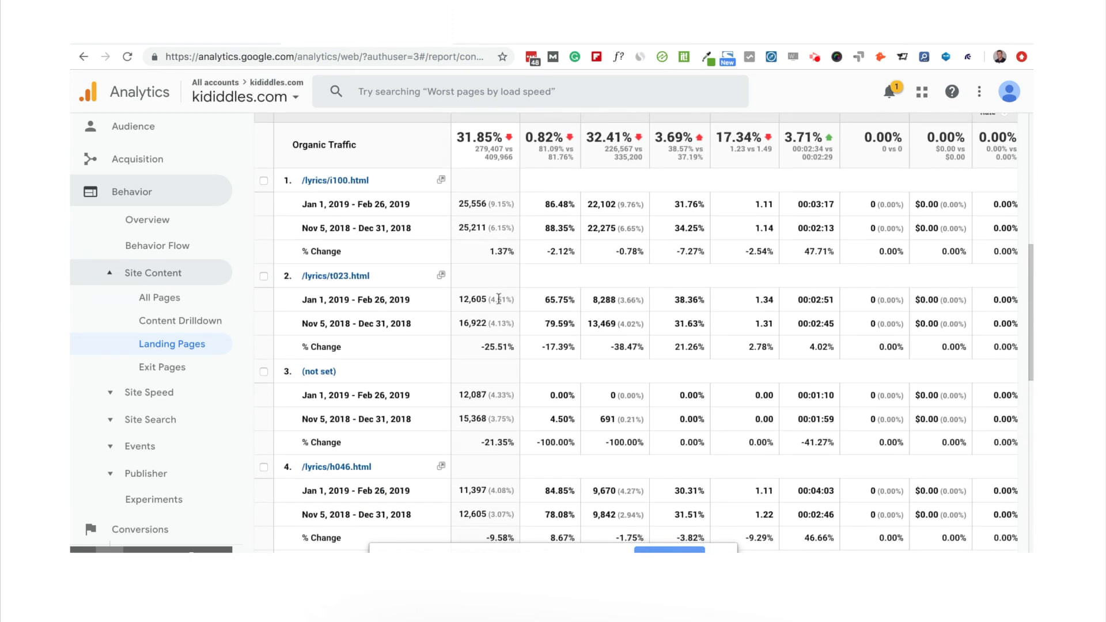
pyautogui.scroll(-5, 502, 316)
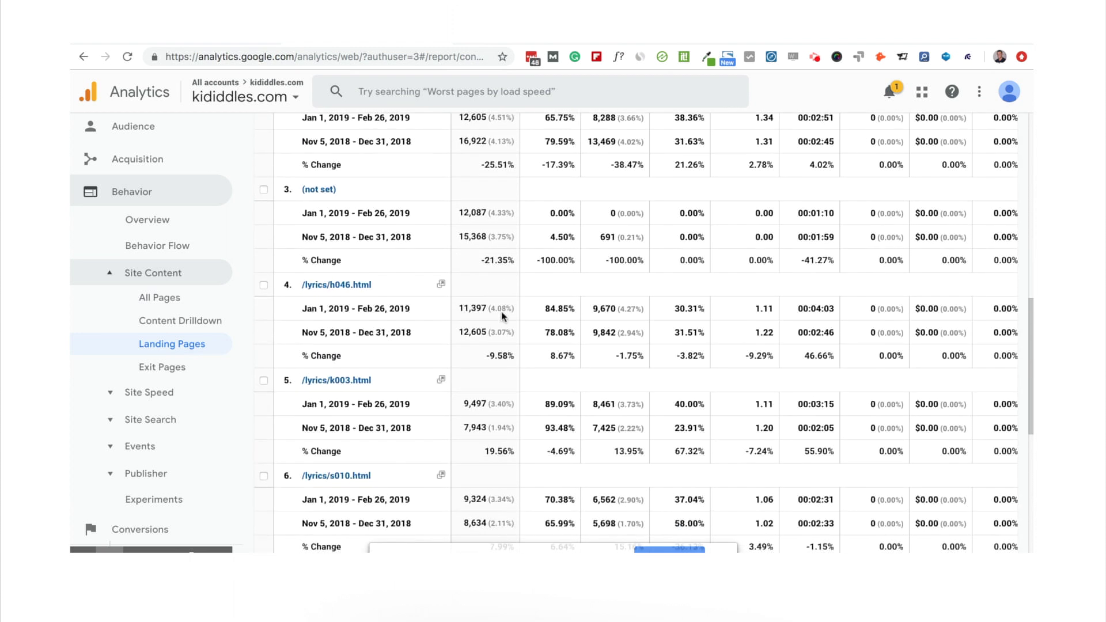
pyautogui.scroll(-5, 502, 316)
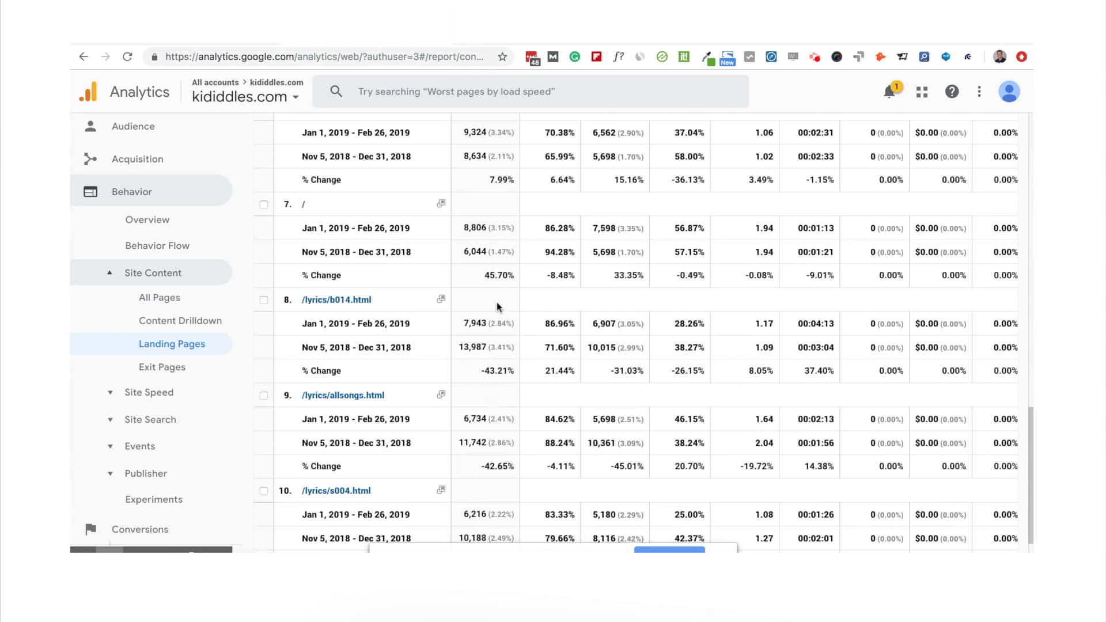
pyautogui.scroll(-2, 492, 312)
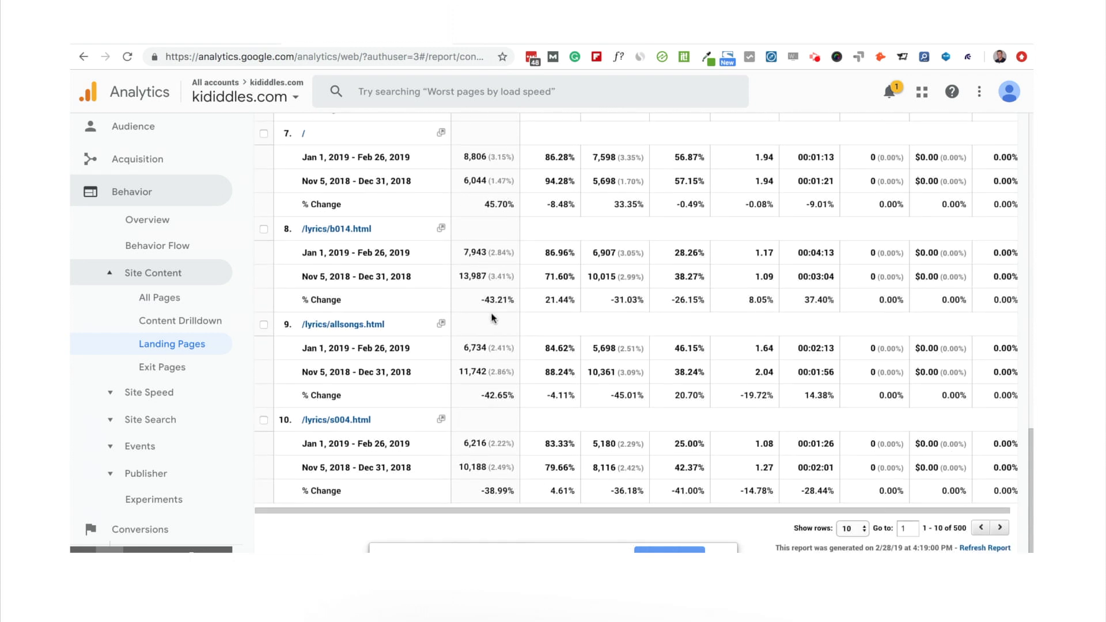
pyautogui.scroll(7, 491, 405)
pyautogui.scroll(12, 491, 405)
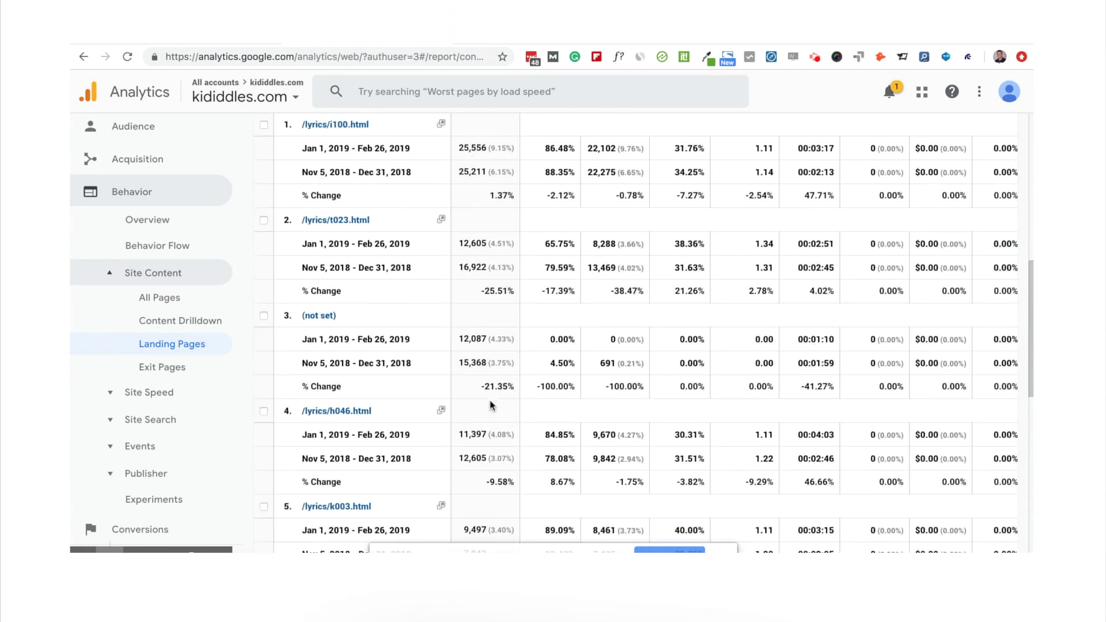
pyautogui.scroll(3, 491, 405)
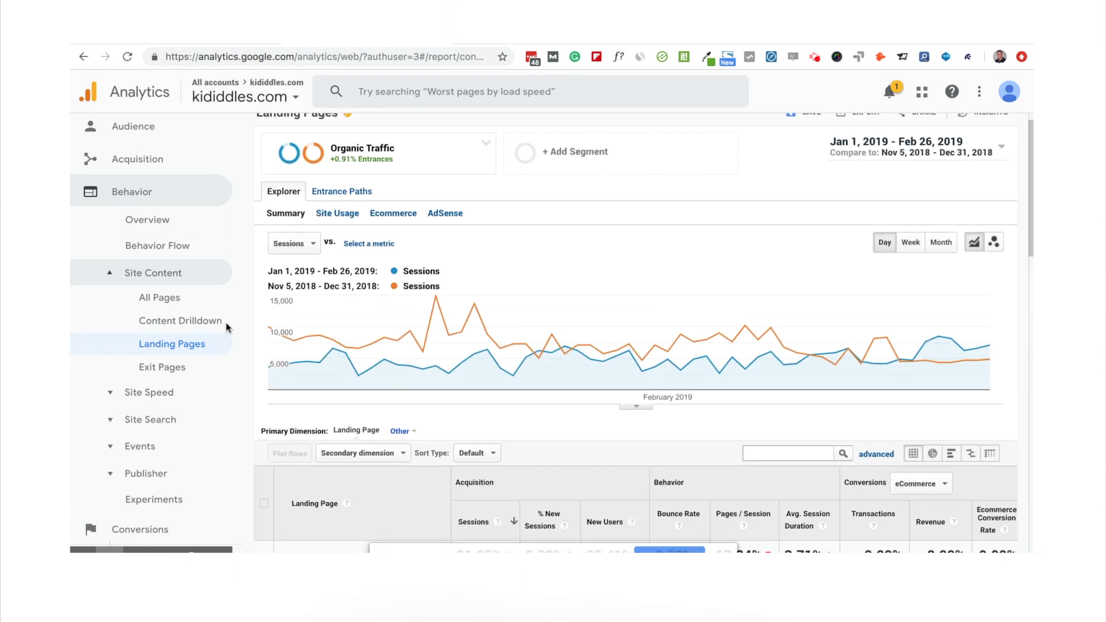
# Step: Open the Location report in the Geo group of the Audience reports
pyautogui.click(168, 280)
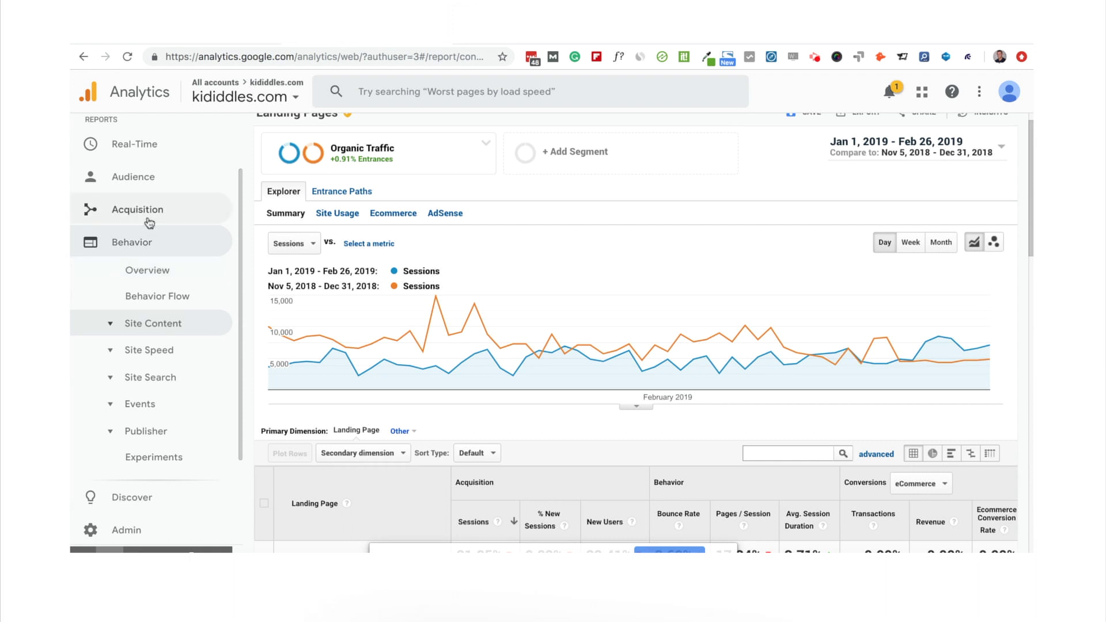
pyautogui.click(148, 177)
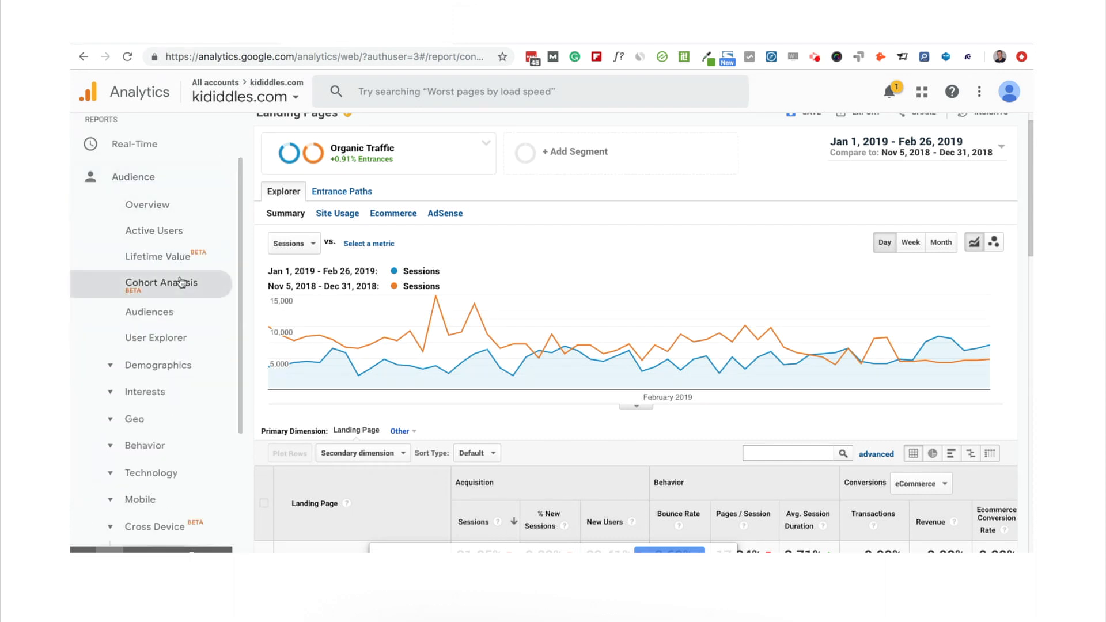
pyautogui.click(153, 393)
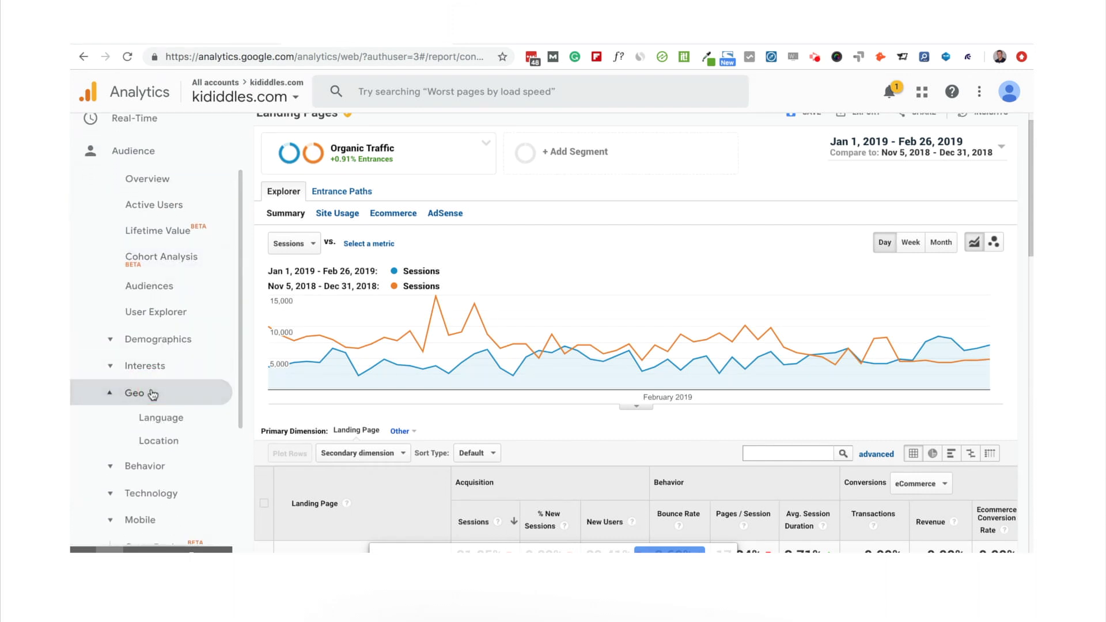
pyautogui.click(153, 423)
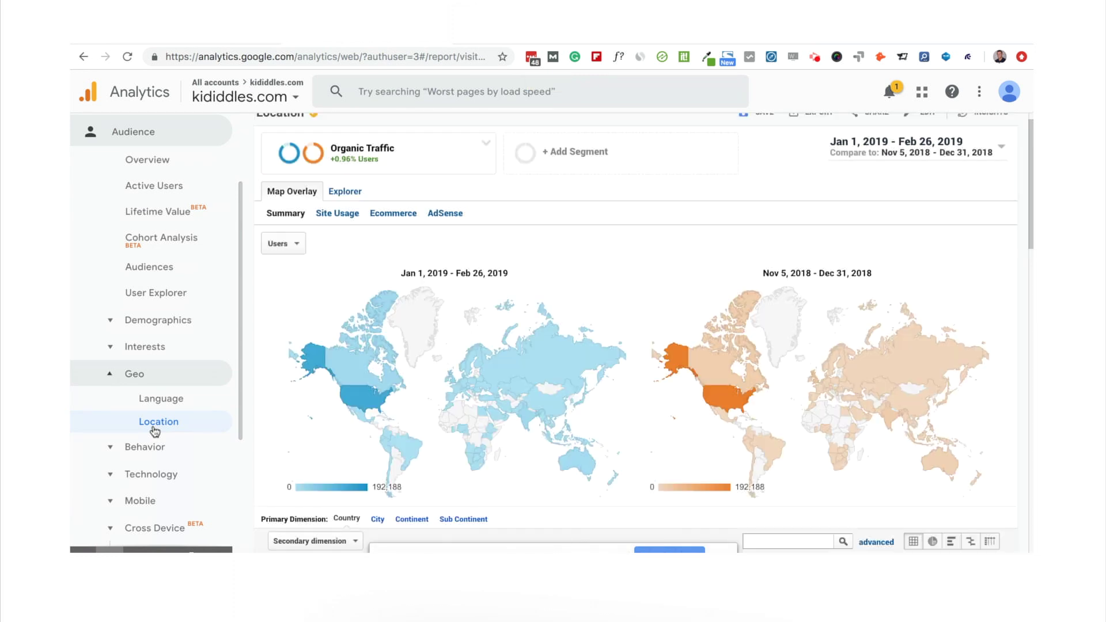
# Step: Examine the change in organic users between the two periods for each country, including the Philippines, United Kingdom and Canada
pyautogui.scroll(-6, 442, 385)
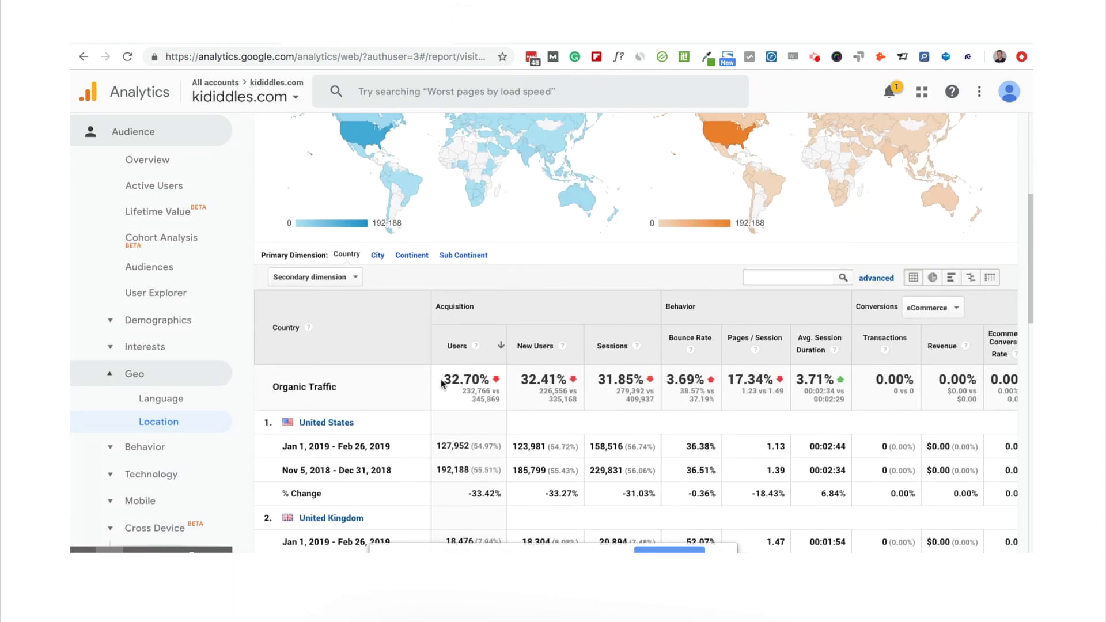
pyautogui.scroll(-4, 442, 382)
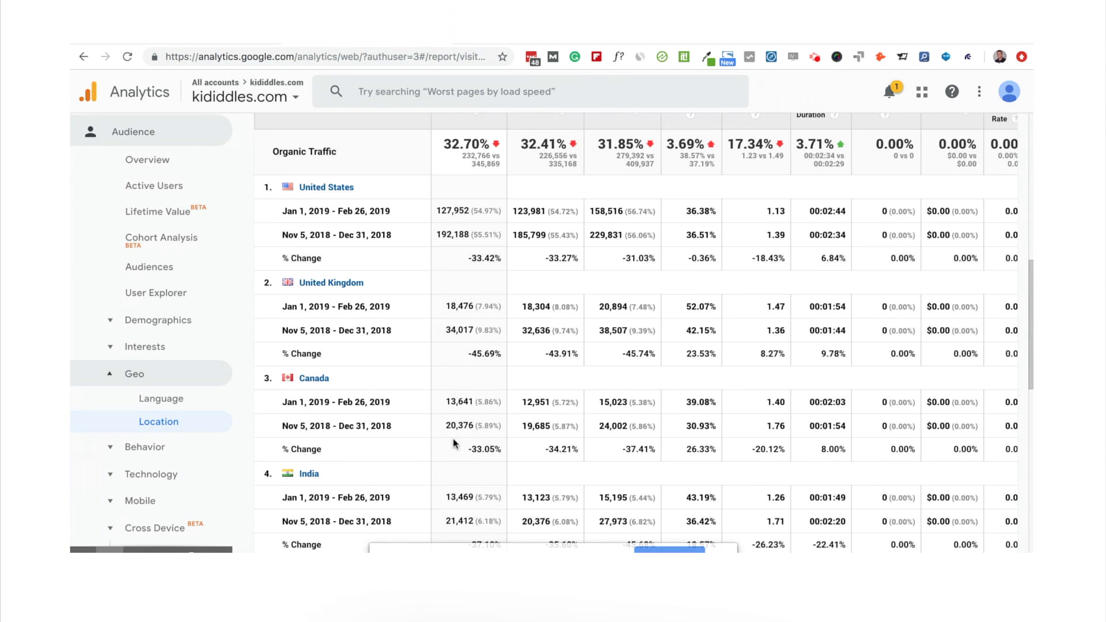
pyautogui.scroll(-4, 453, 443)
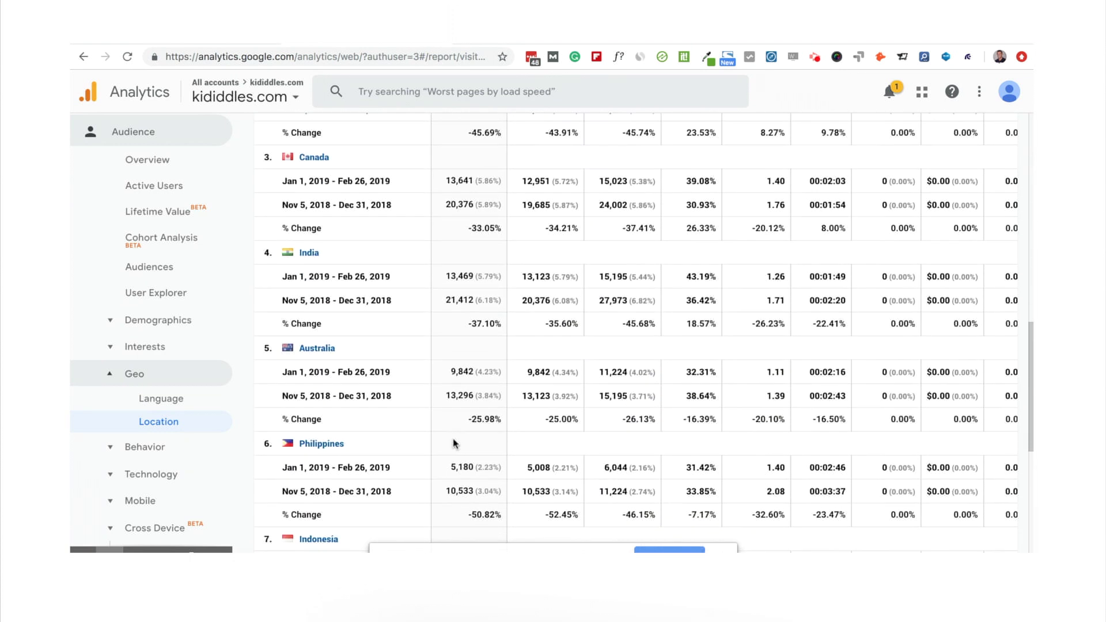
pyautogui.doubleClick(468, 465)
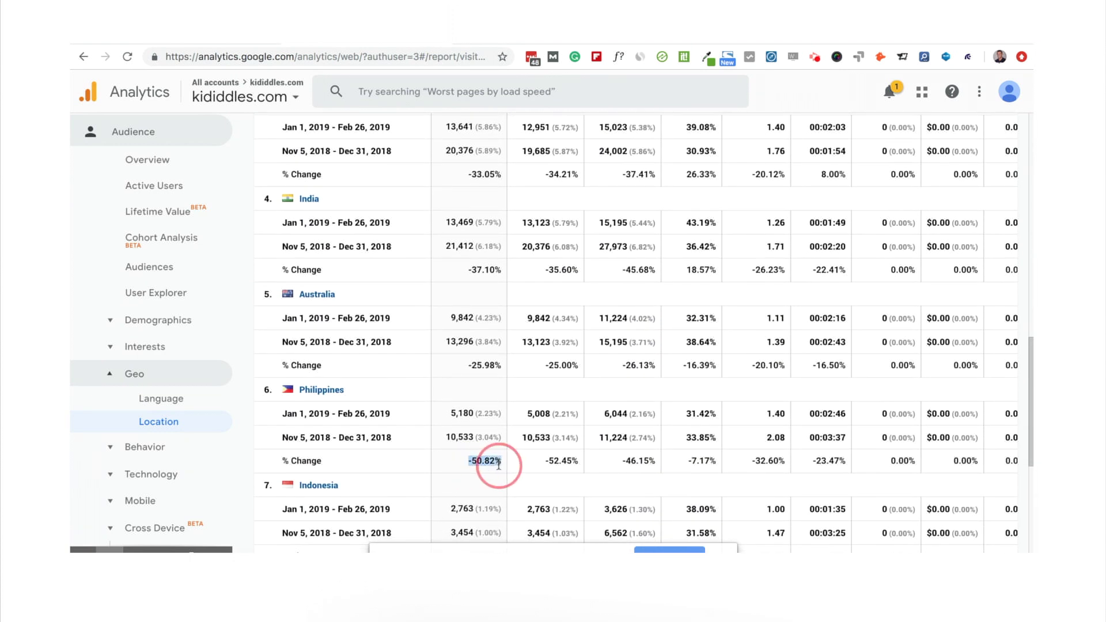
pyautogui.scroll(3, 501, 466)
pyautogui.scroll(4, 501, 468)
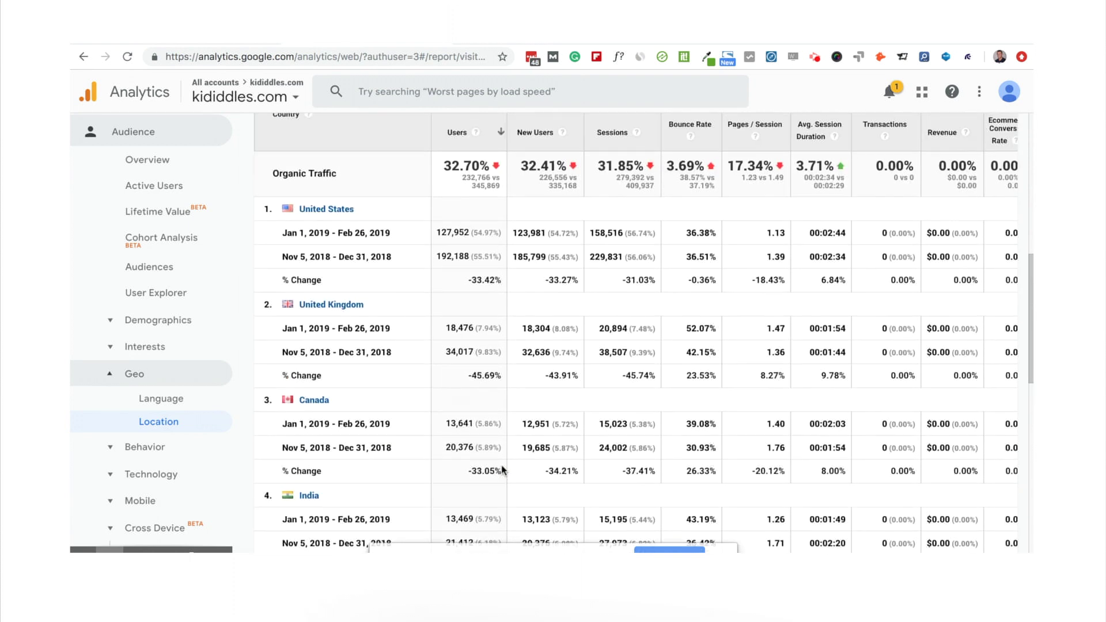
pyautogui.moveTo(470, 350); pyautogui.dragTo(498, 353)
pyautogui.moveTo(470, 445); pyautogui.dragTo(495, 447)
pyautogui.scroll(4, 497, 464)
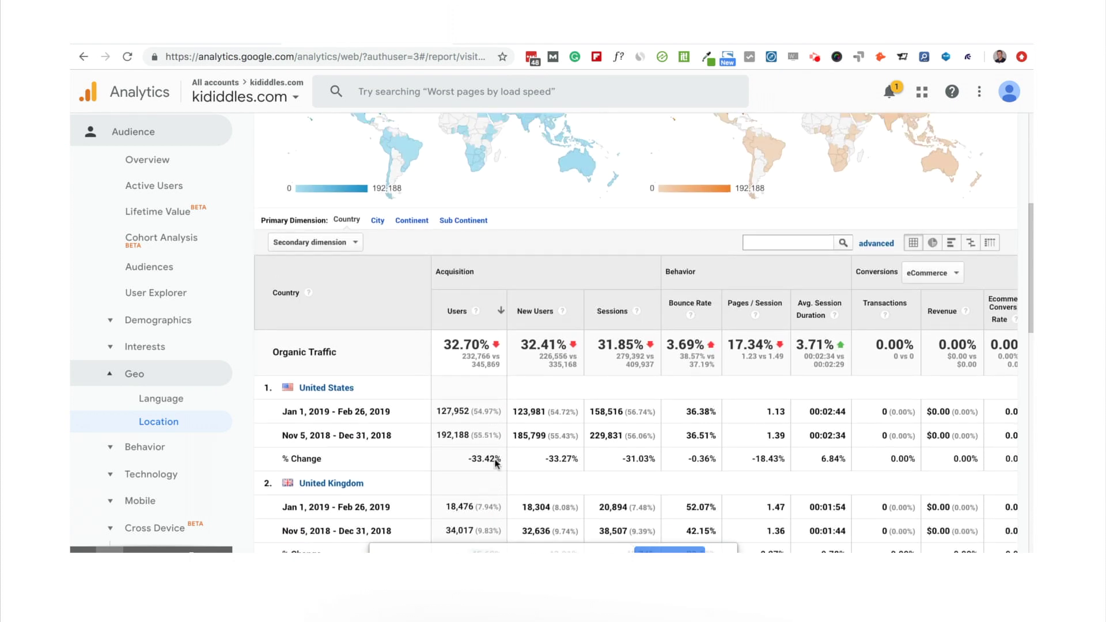
pyautogui.scroll(1, 496, 464)
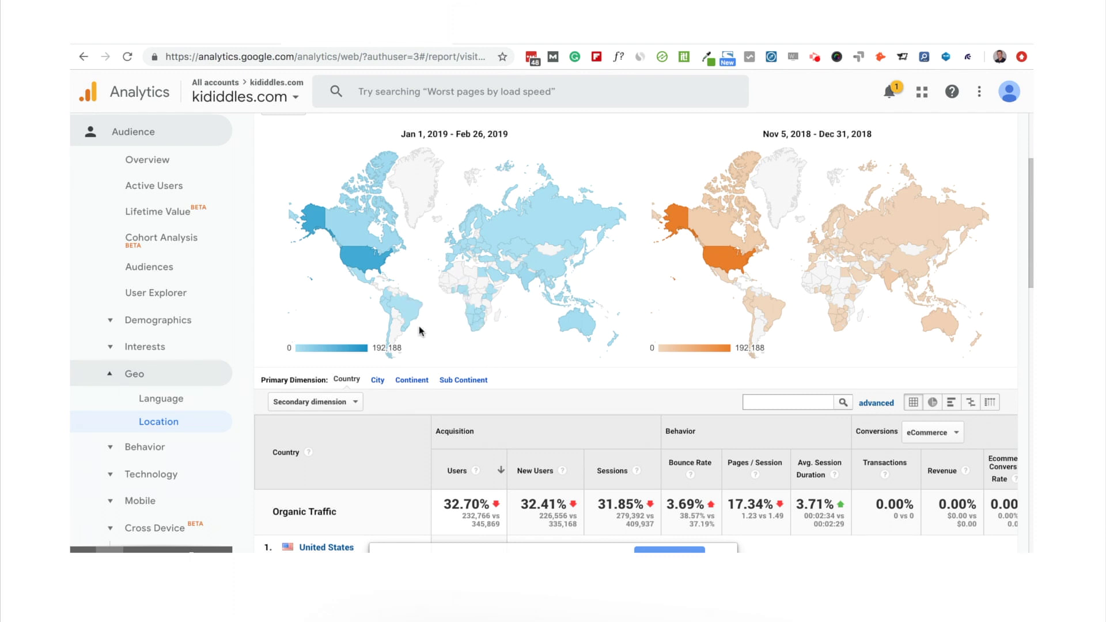
# Step: Open the Overview report in the Mobile group of the Audience reports
pyautogui.click(199, 380)
pyautogui.scroll(-1, 182, 398)
pyautogui.click(166, 440)
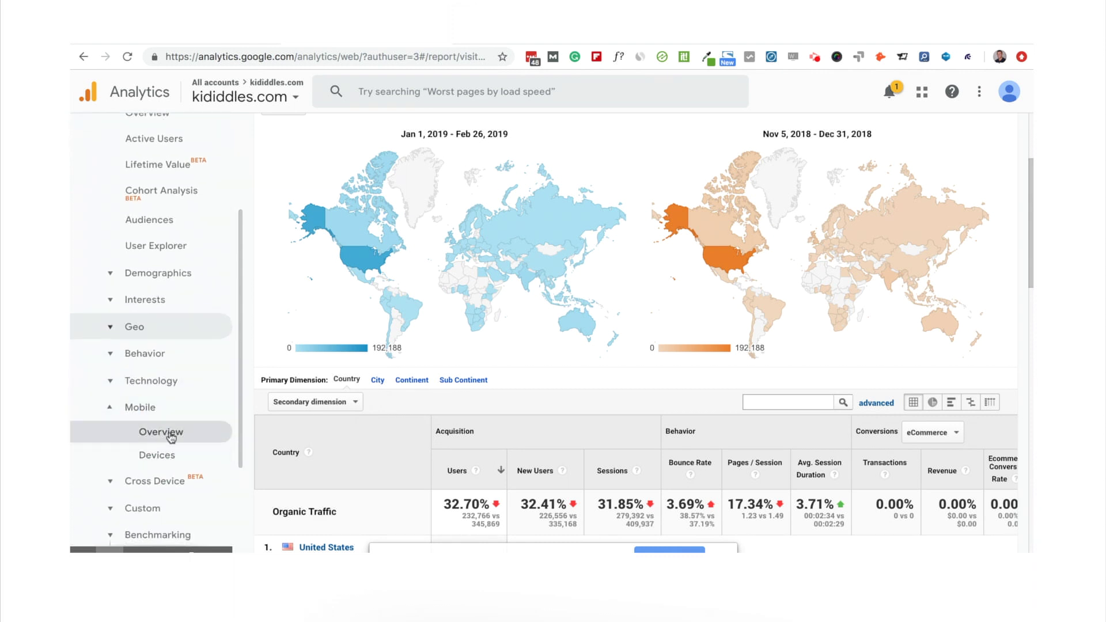
pyautogui.click(171, 438)
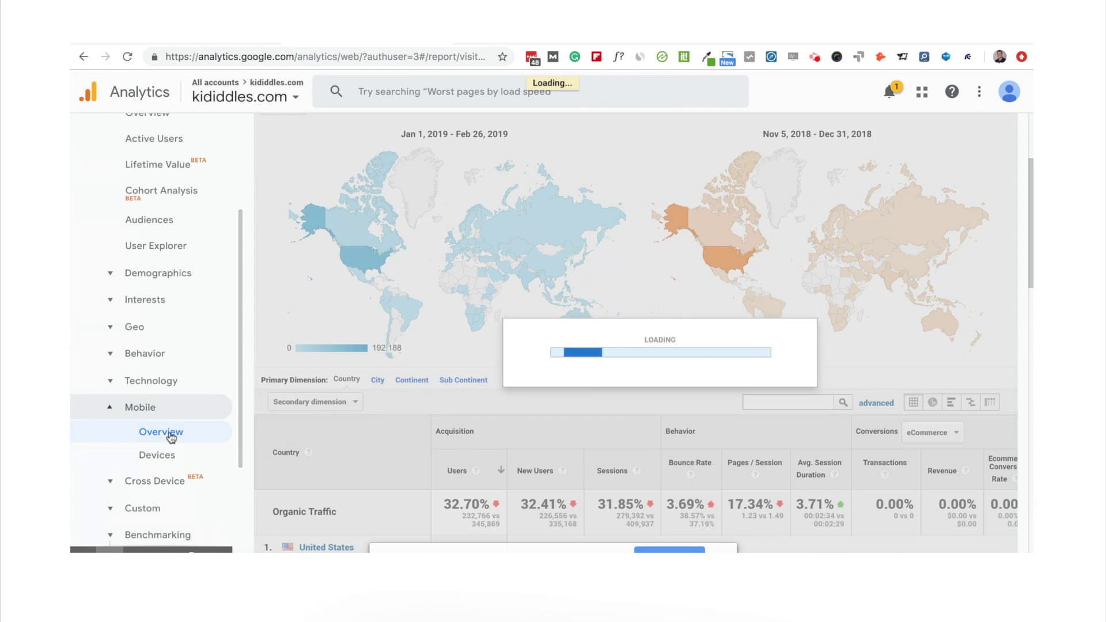
# Step: Examine the change in organic users between the two periods for mobile, desktop and tablet, along with the users trend chart
pyautogui.scroll(-3, 325, 433)
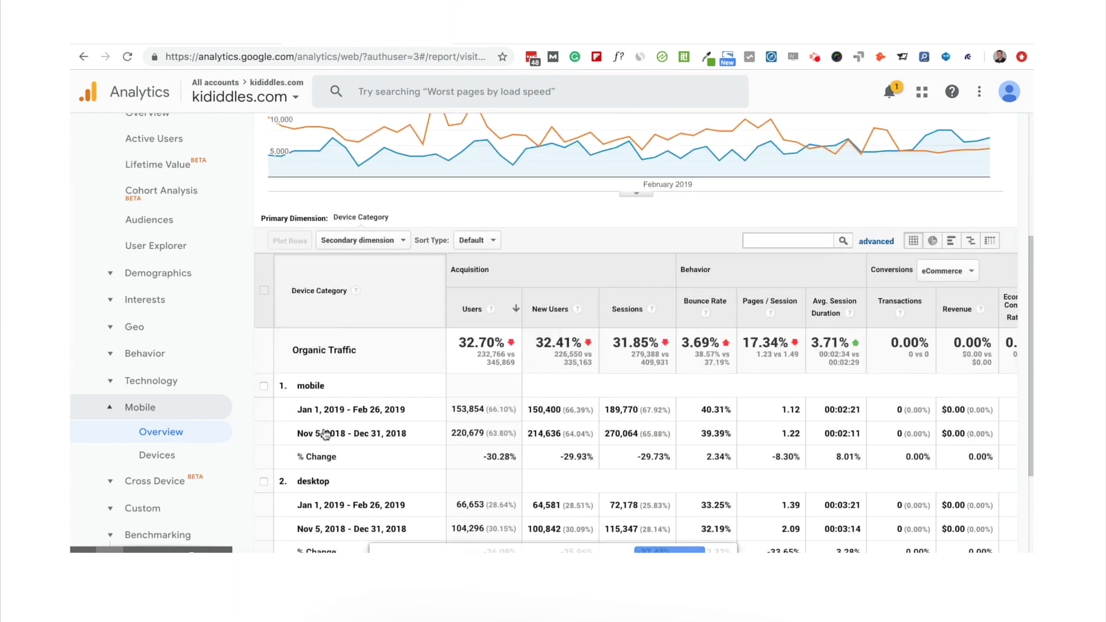
pyautogui.scroll(-2, 325, 433)
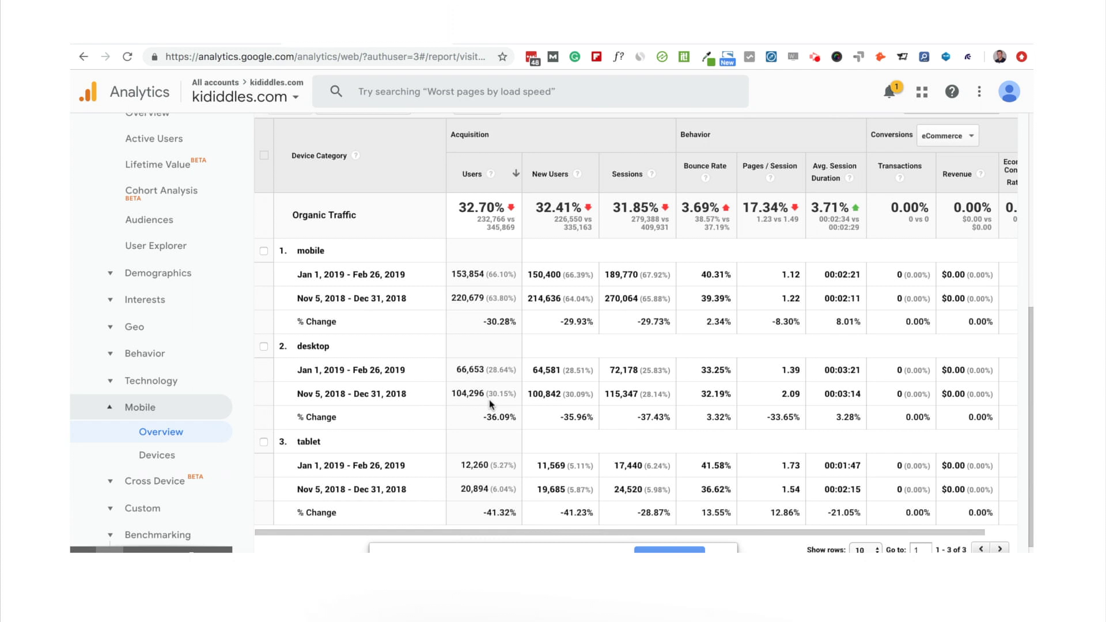
pyautogui.scroll(-1, 491, 405)
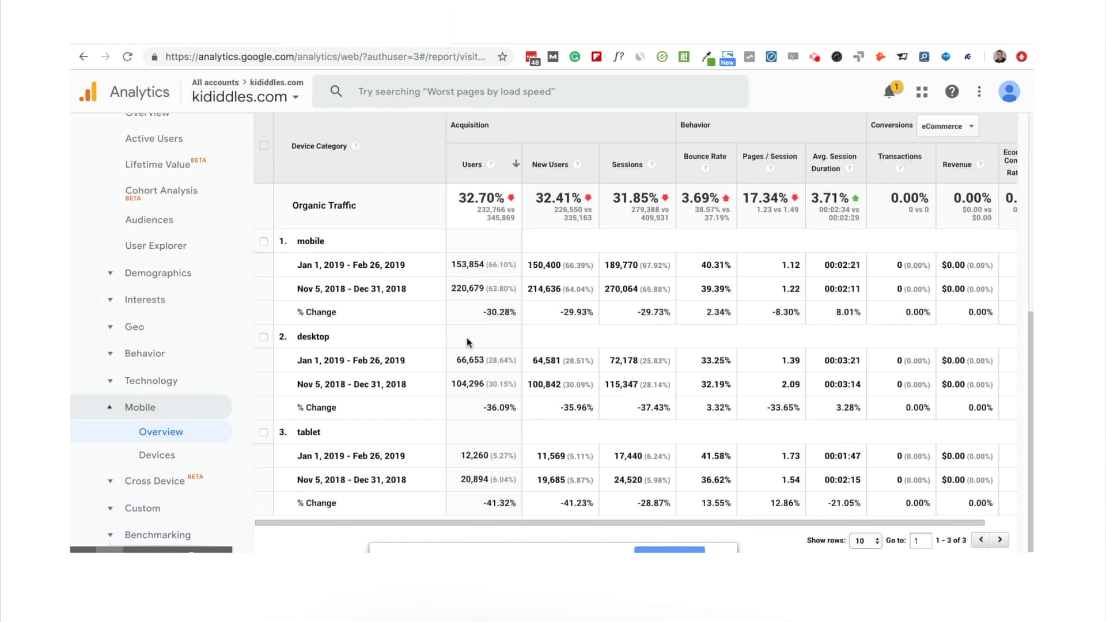
pyautogui.scroll(1, 469, 342)
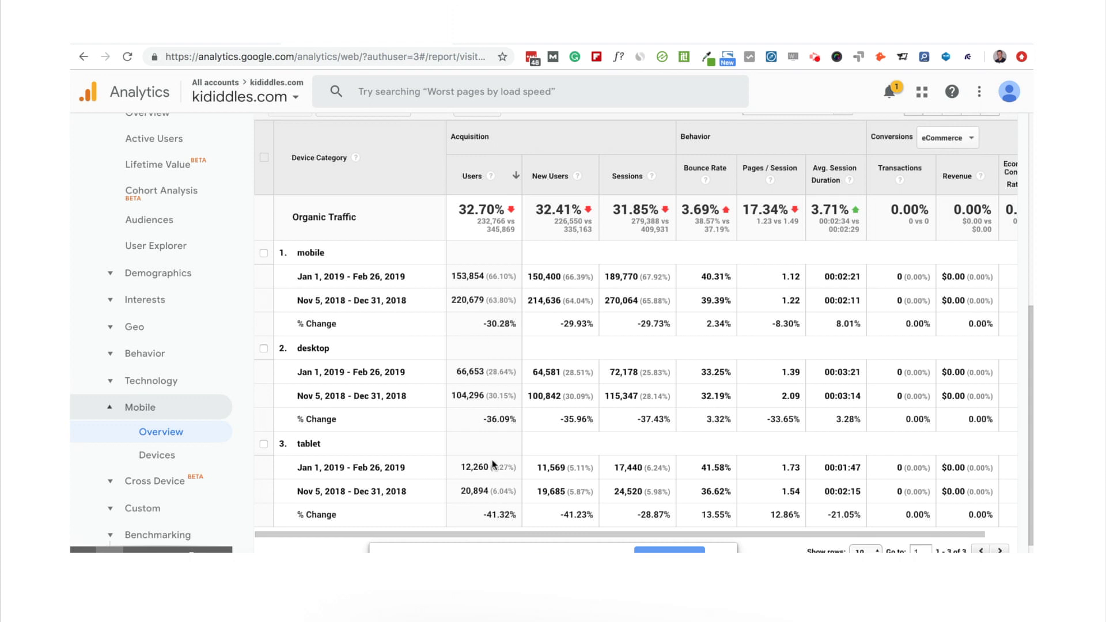
pyautogui.scroll(-1, 492, 436)
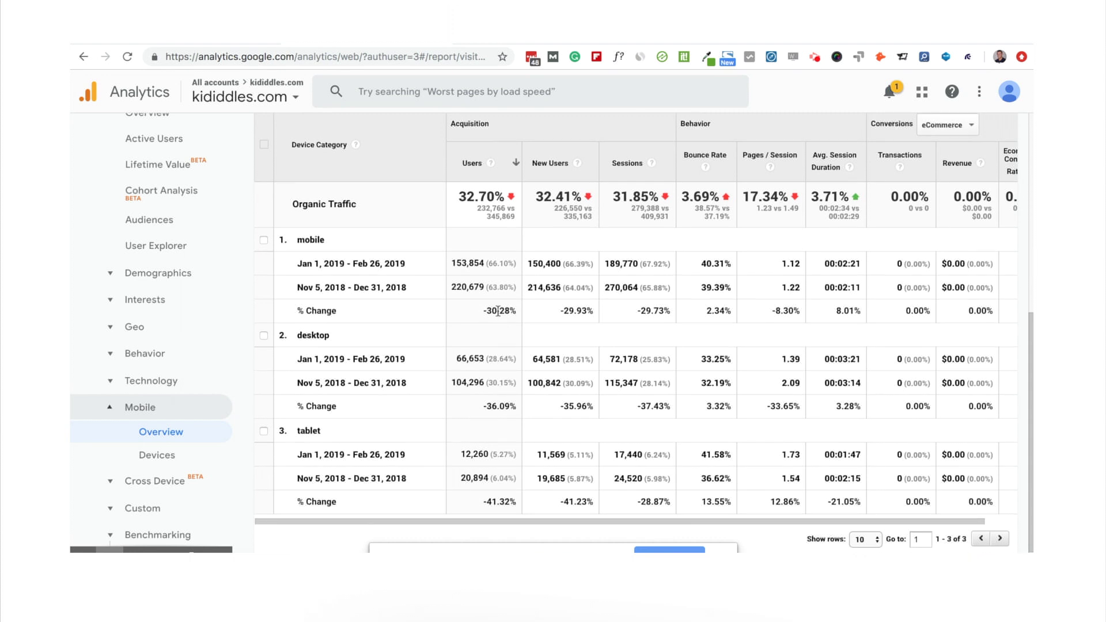
pyautogui.scroll(1, 499, 316)
pyautogui.scroll(1, 497, 311)
pyautogui.scroll(1, 497, 310)
pyautogui.scroll(5, 461, 282)
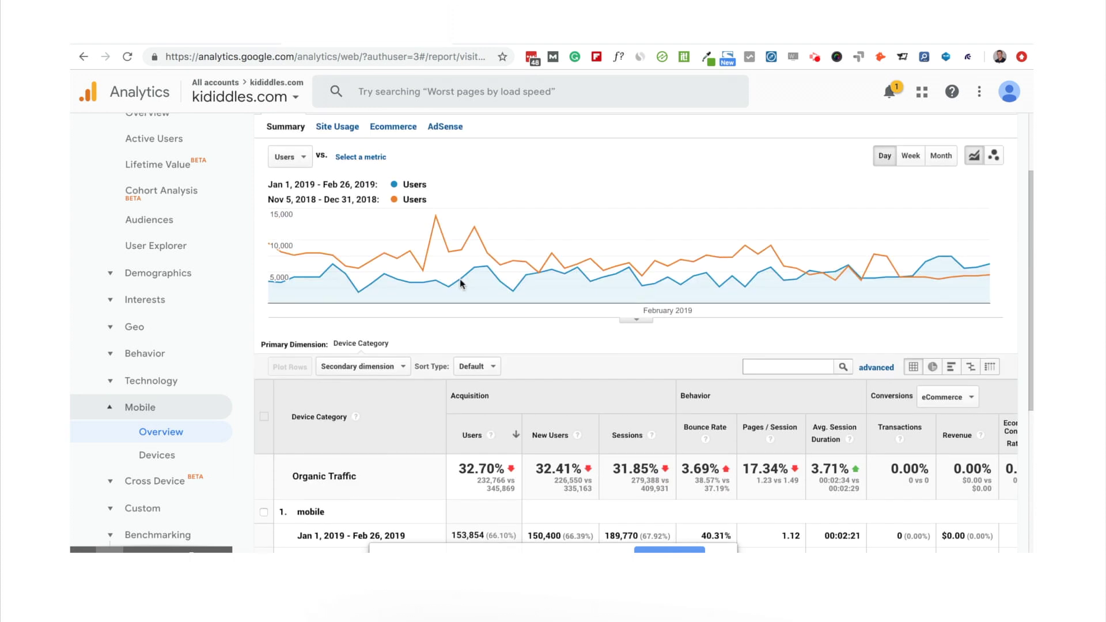
pyautogui.scroll(1, 483, 357)
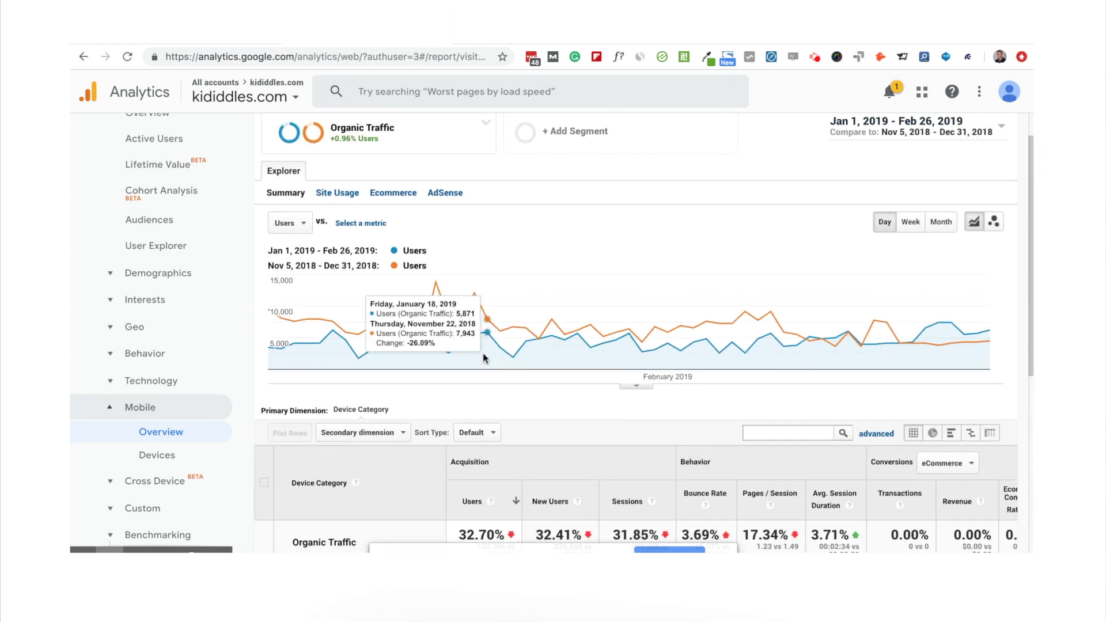
pyautogui.scroll(-2, 468, 304)
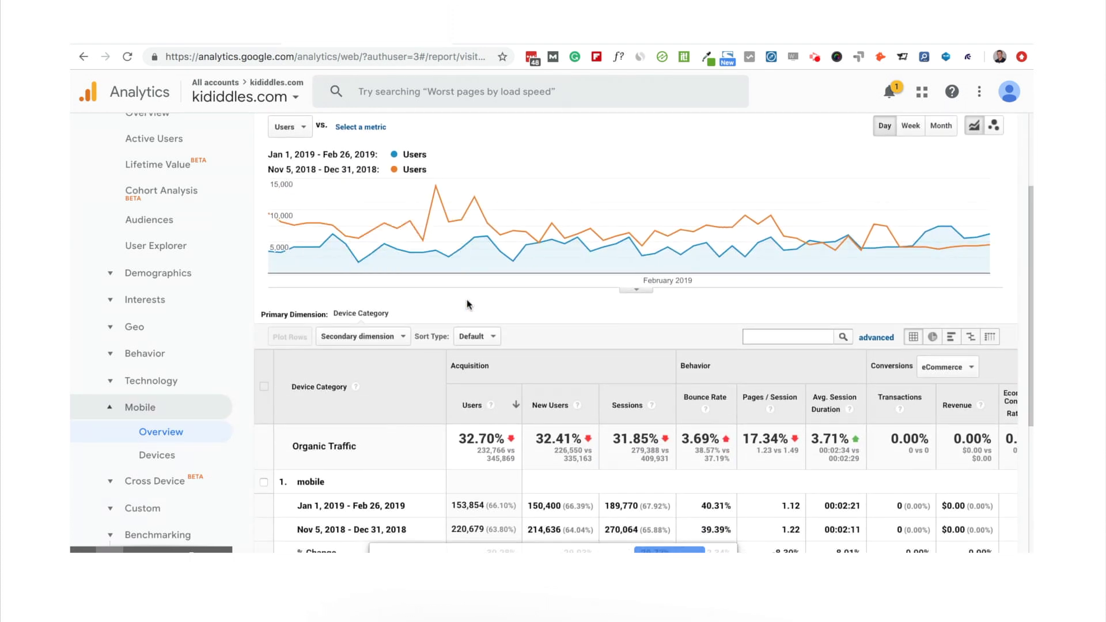
# Step: Open the New vs Returning report in the Audience reports' Behavior group and compare organic users across the two periods by visitor type
pyautogui.click(188, 410)
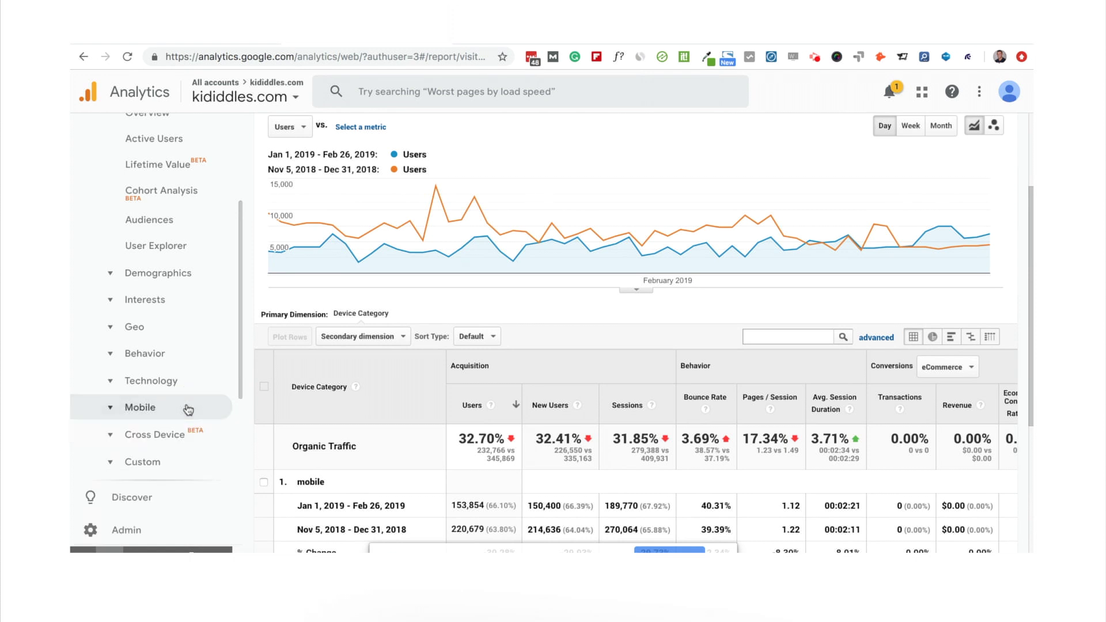
pyautogui.scroll(-1, 187, 410)
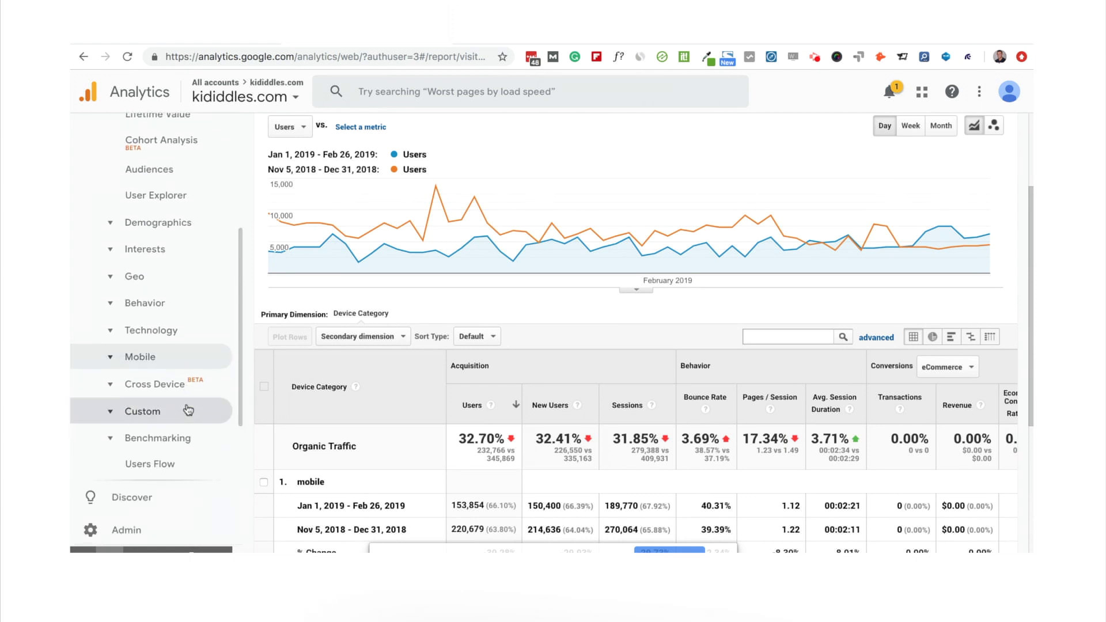
pyautogui.scroll(1, 188, 407)
pyautogui.click(164, 332)
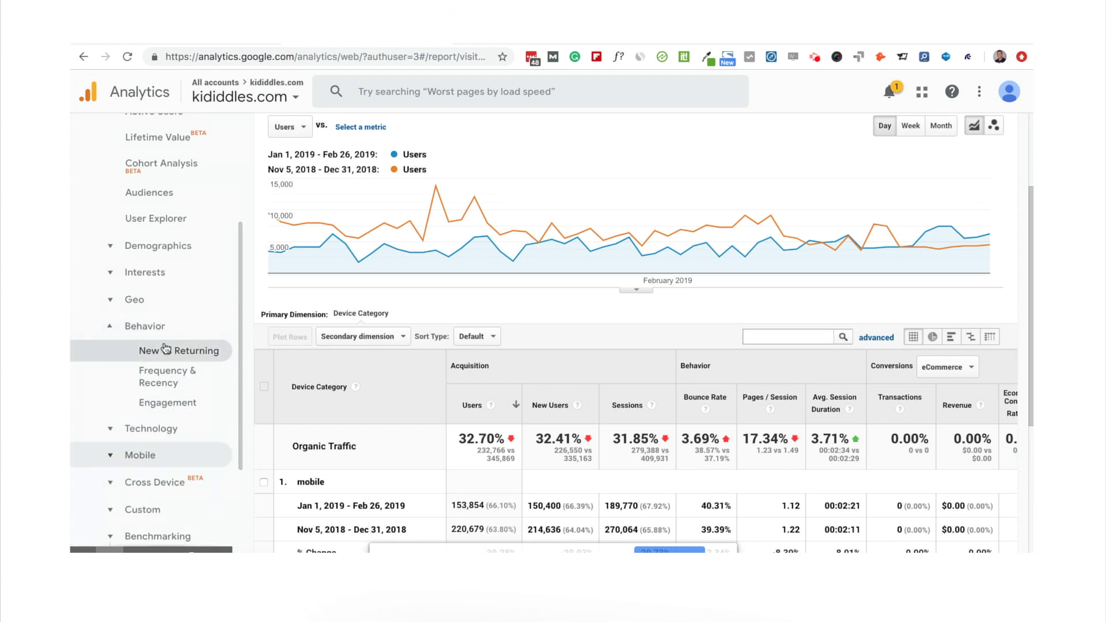
pyautogui.click(166, 353)
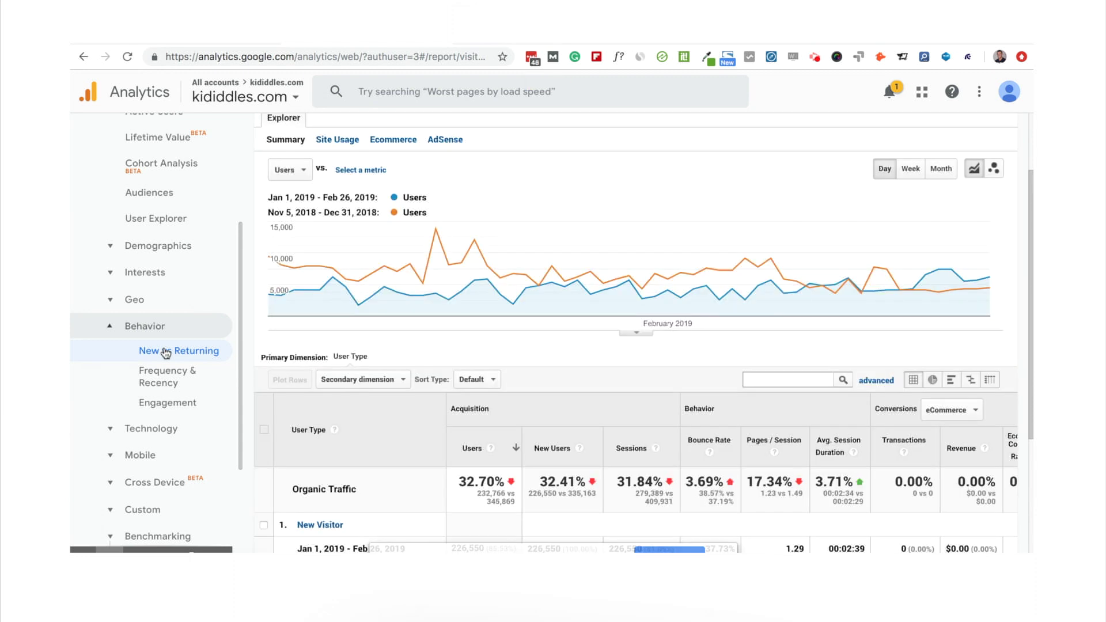
pyautogui.scroll(-2, 348, 398)
pyautogui.scroll(-1, 348, 416)
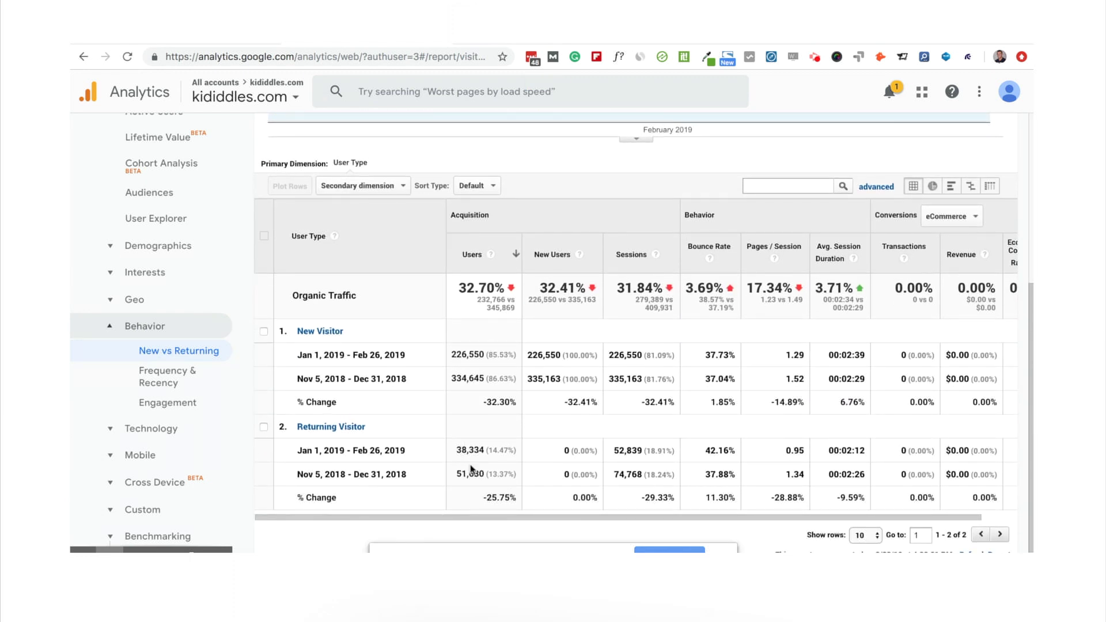
pyautogui.scroll(5, 470, 468)
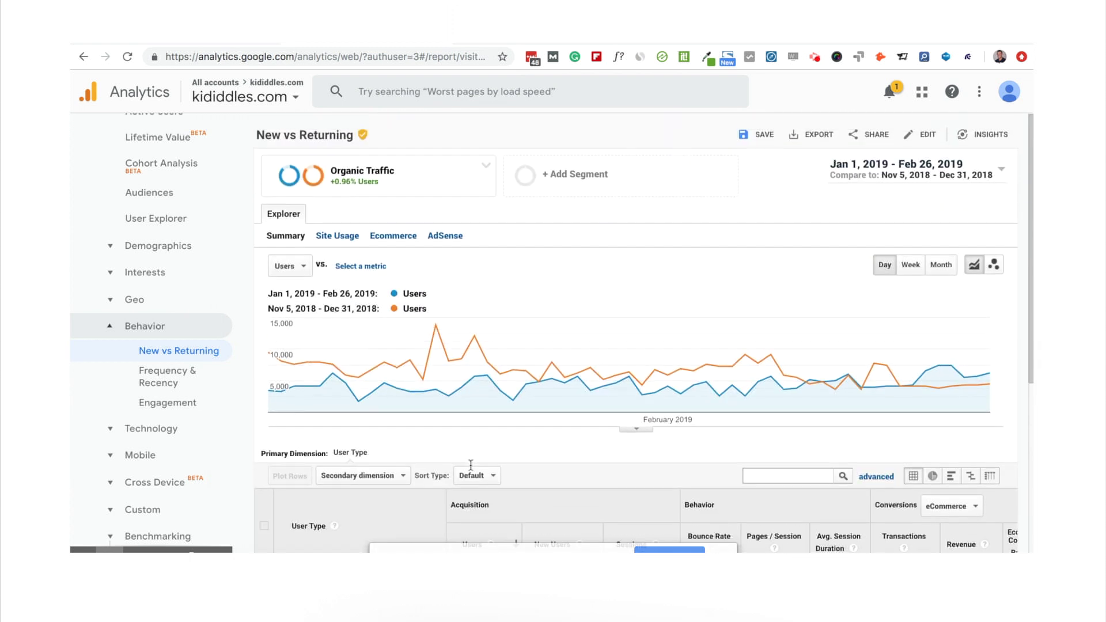
# Step: Open the Queries report in the Search Console group of the Acquisition reports
pyautogui.click(173, 328)
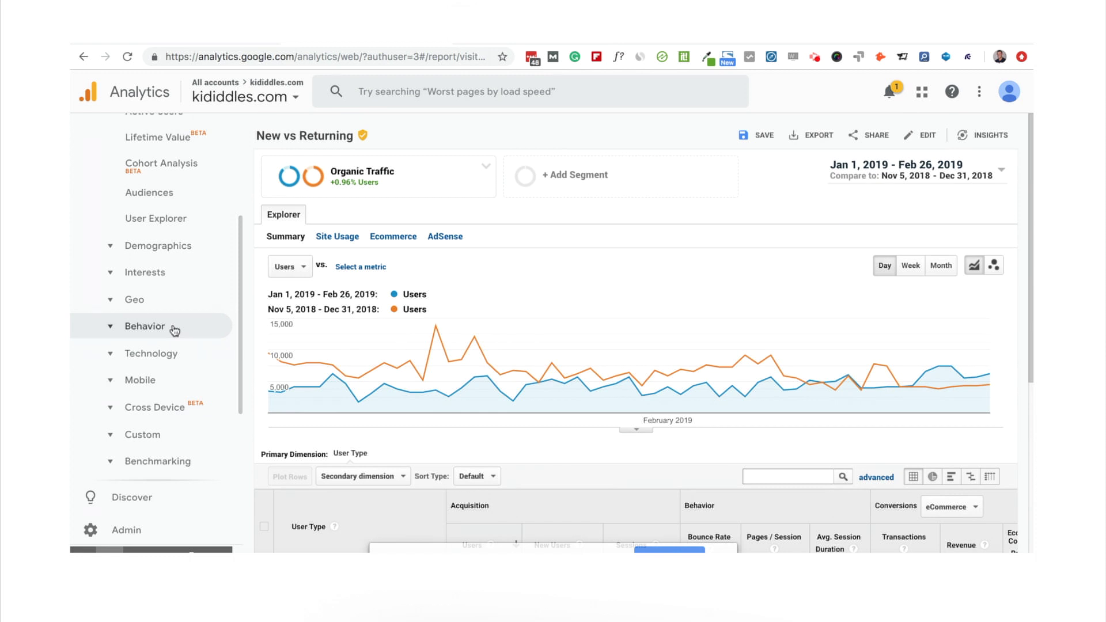
pyautogui.scroll(-3, 175, 331)
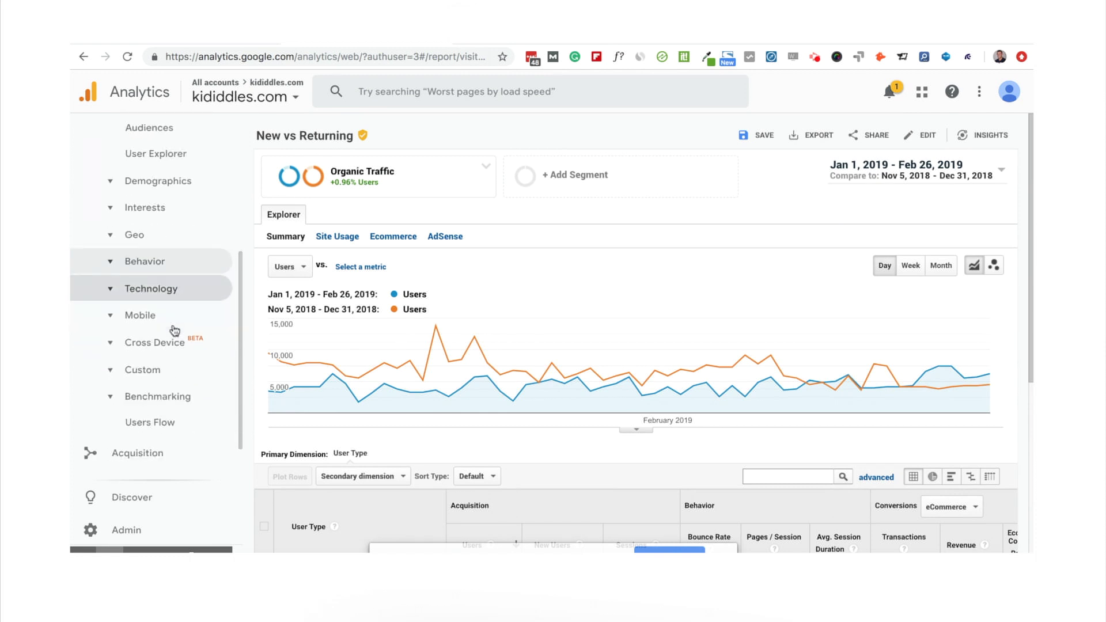
pyautogui.click(153, 399)
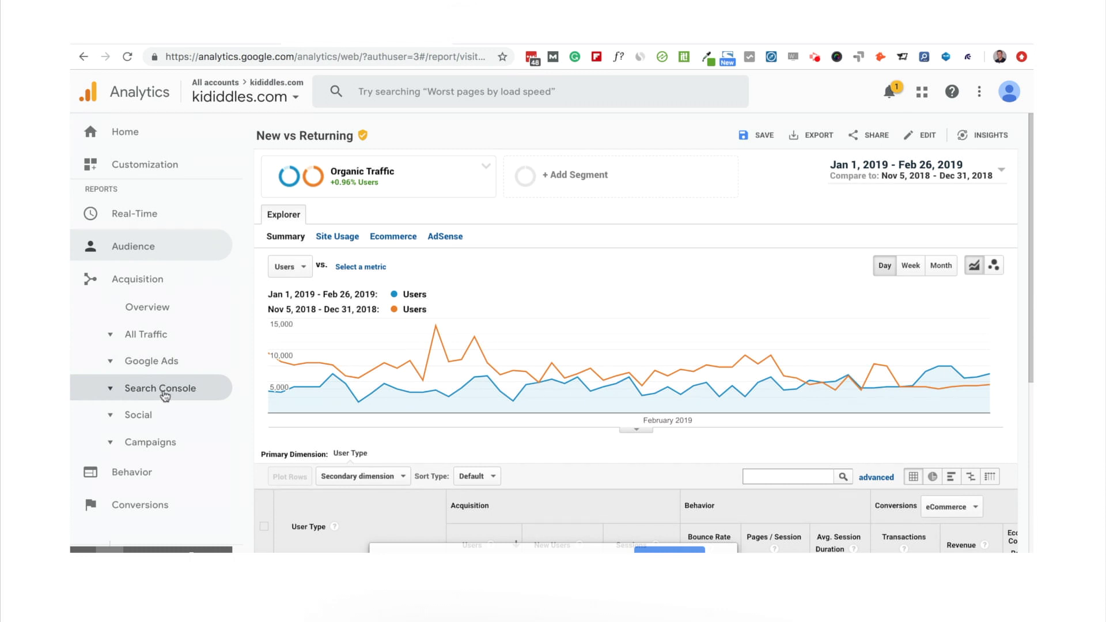
pyautogui.click(165, 389)
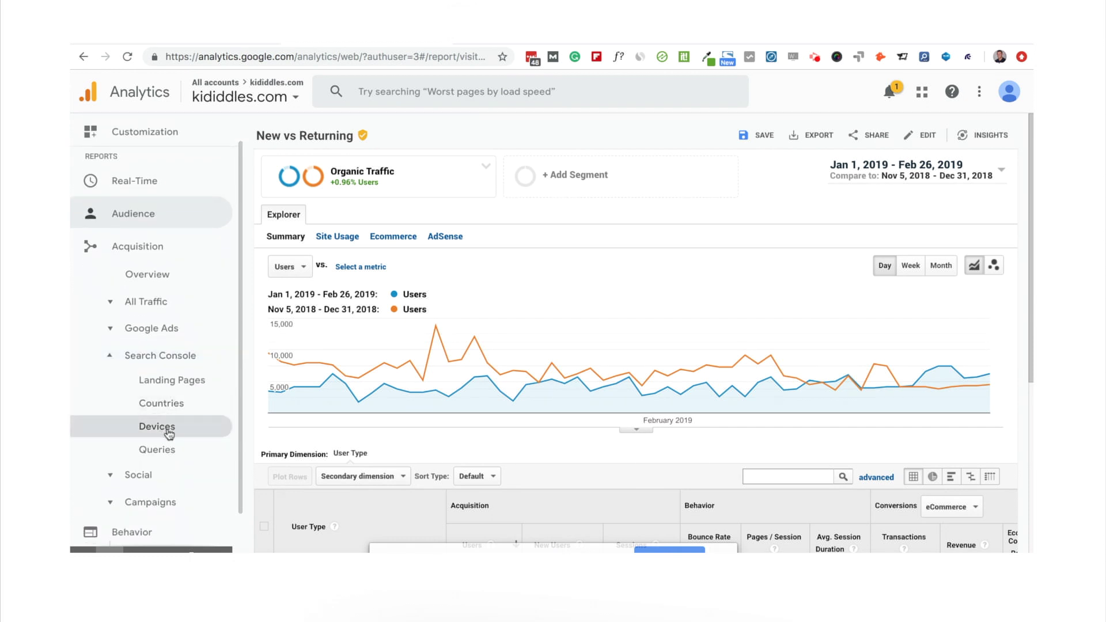
pyautogui.click(192, 458)
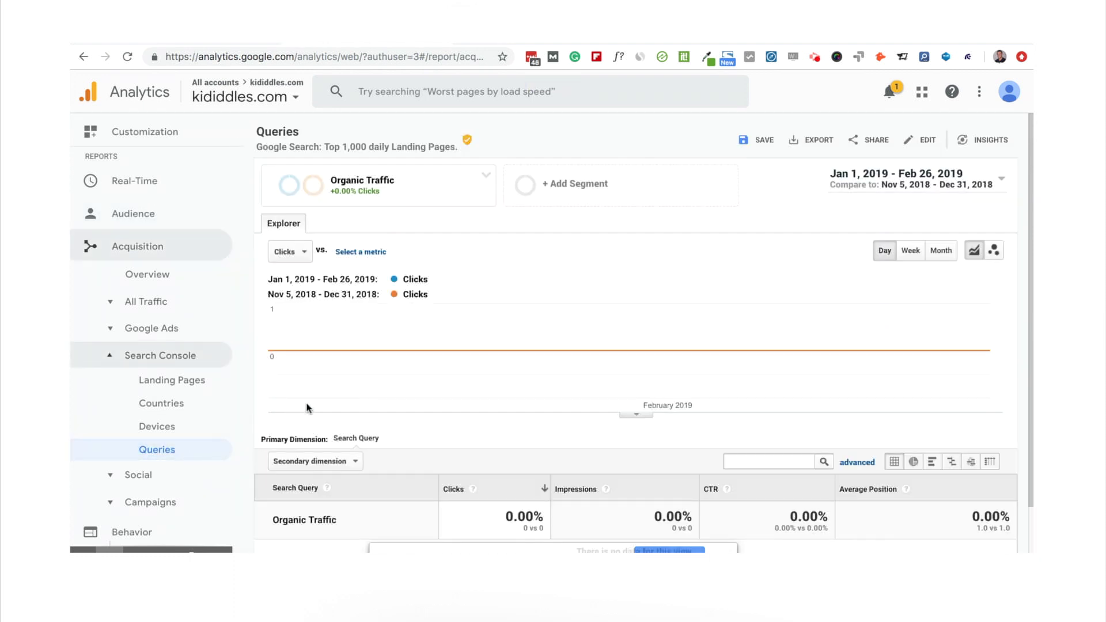
# Step: Turn off the period comparison for the Queries report, keeping the Jan 1 - Feb 26, 2019 date range, and check the search query table
pyautogui.click(899, 177)
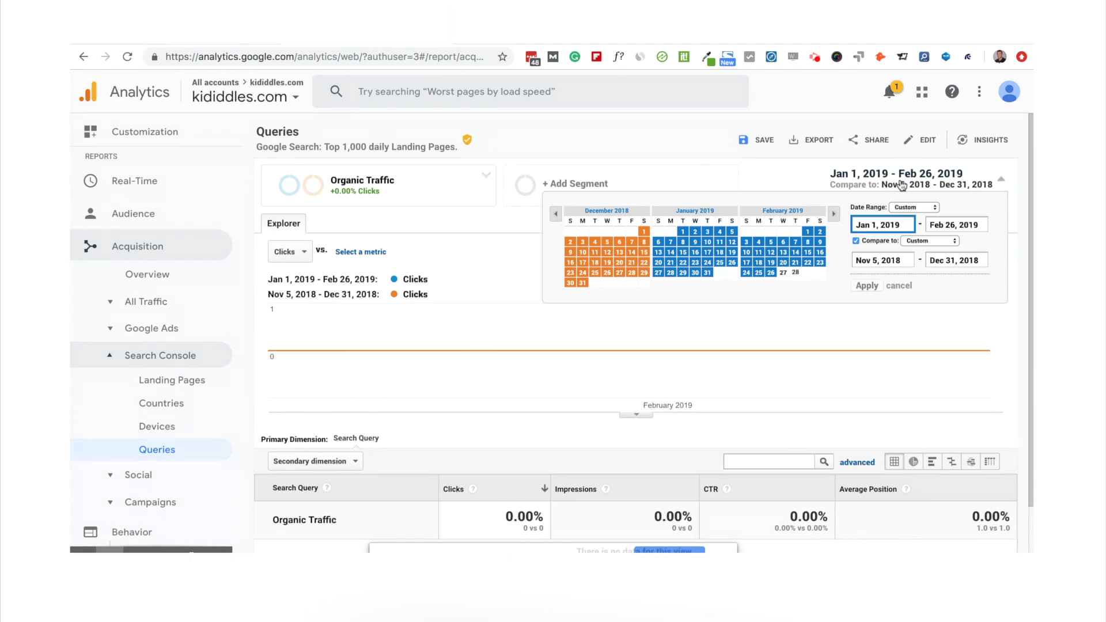
pyautogui.click(857, 241)
pyautogui.click(867, 269)
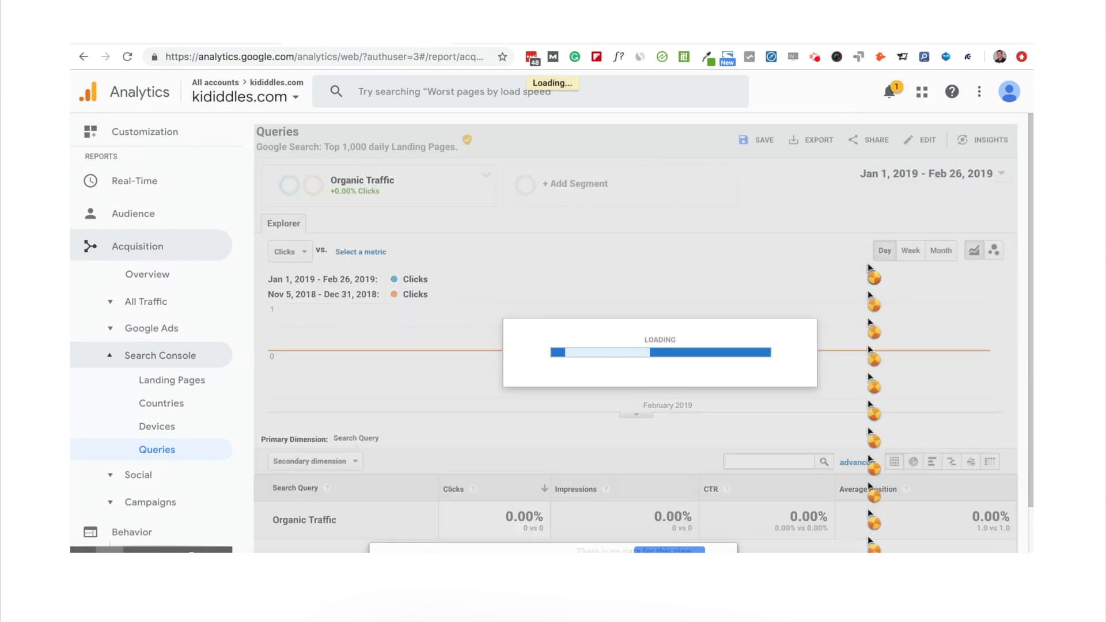
pyautogui.scroll(-1, 715, 328)
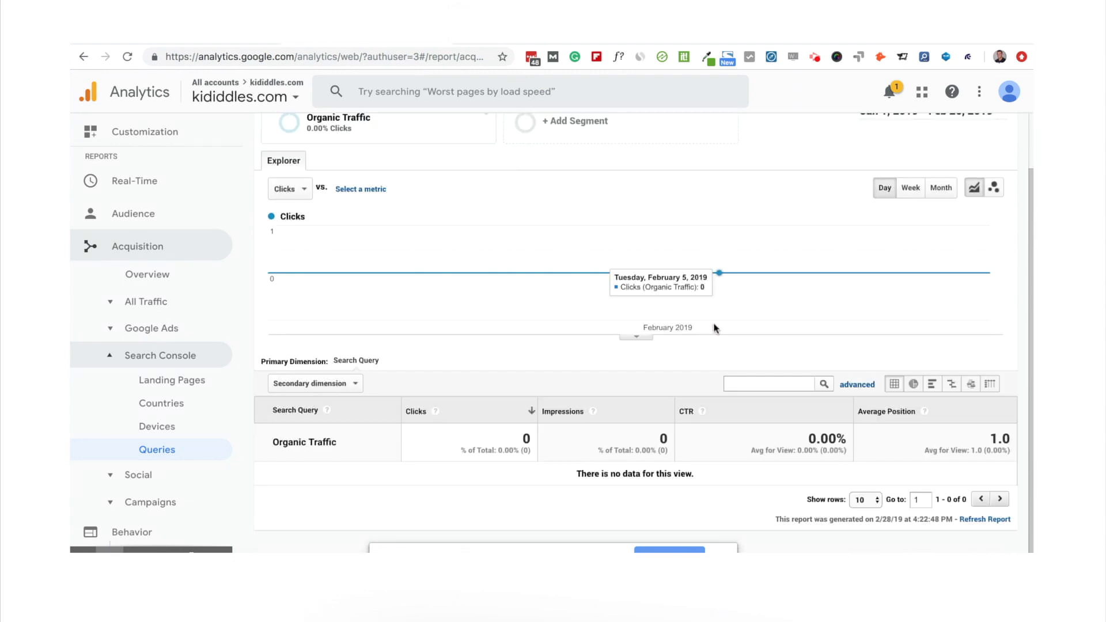
# Step: Reload the Queries report and remove the Organic Traffic segment from the selection
pyautogui.click(126, 57)
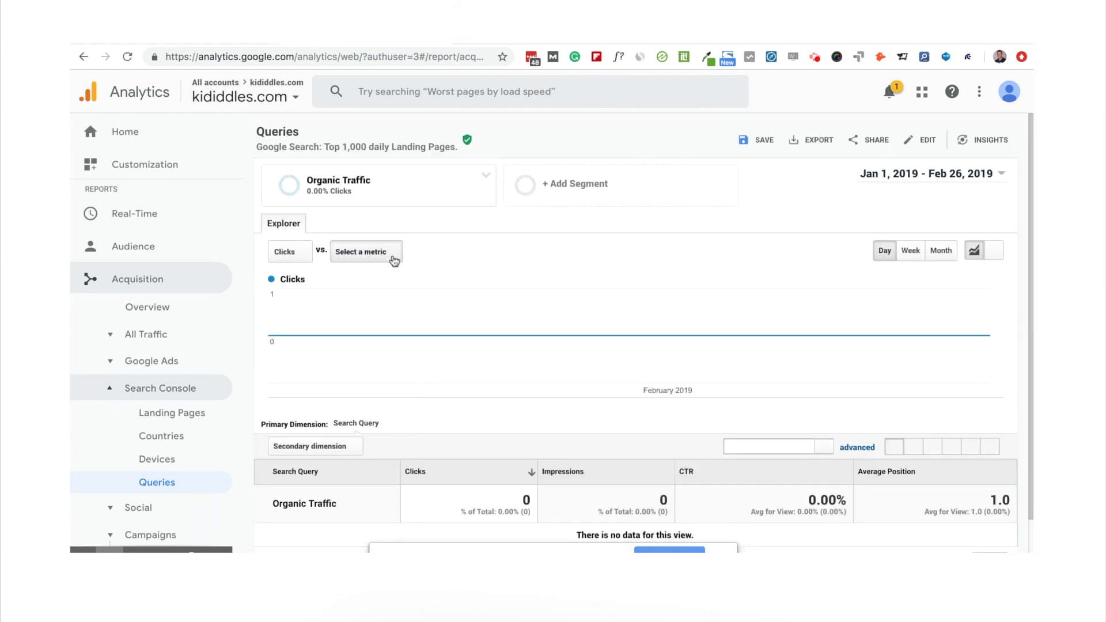
pyautogui.click(421, 186)
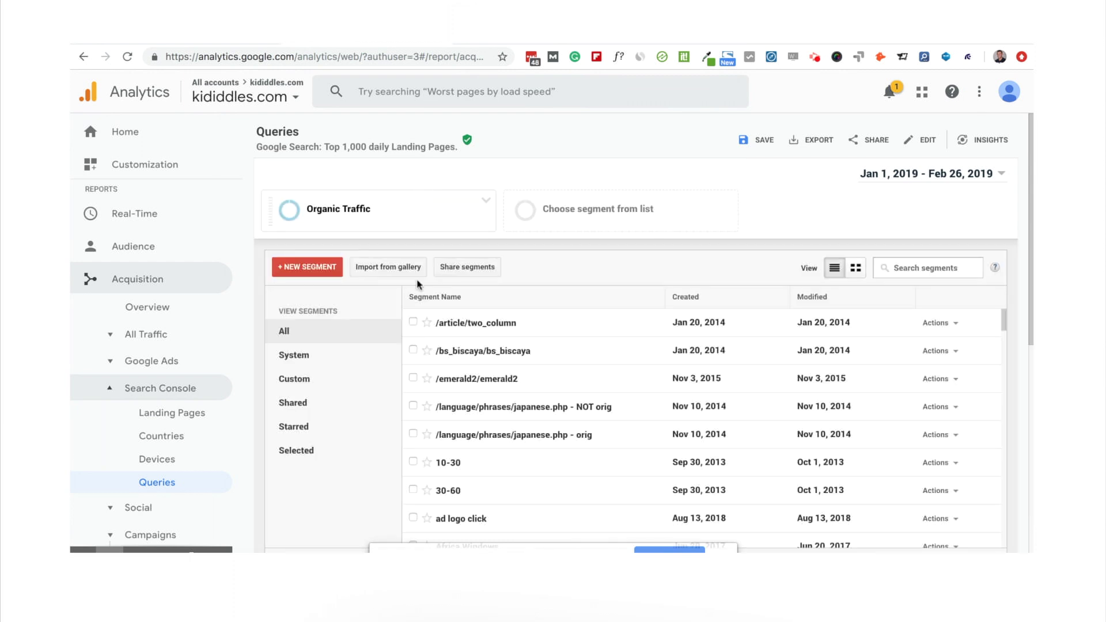
pyautogui.scroll(-10, 433, 375)
pyautogui.scroll(-15, 434, 381)
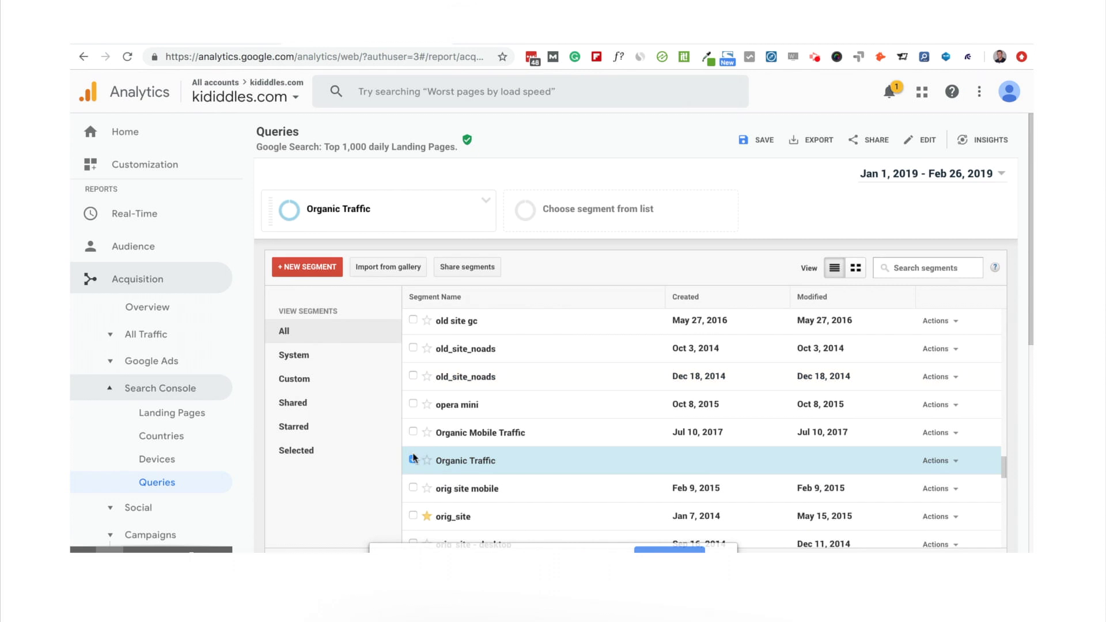
pyautogui.click(412, 459)
# Step: Select the All Users segment and apply it to the Queries report
pyautogui.scroll(10, 535, 457)
pyautogui.scroll(7, 535, 456)
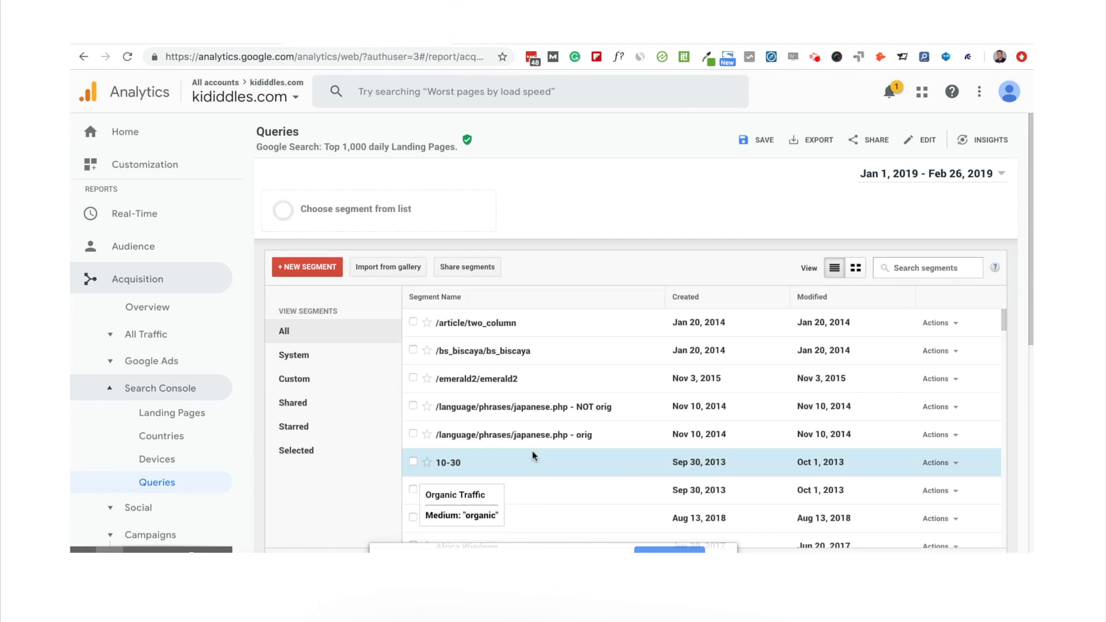
pyautogui.scroll(-1, 482, 478)
pyautogui.scroll(-2, 483, 483)
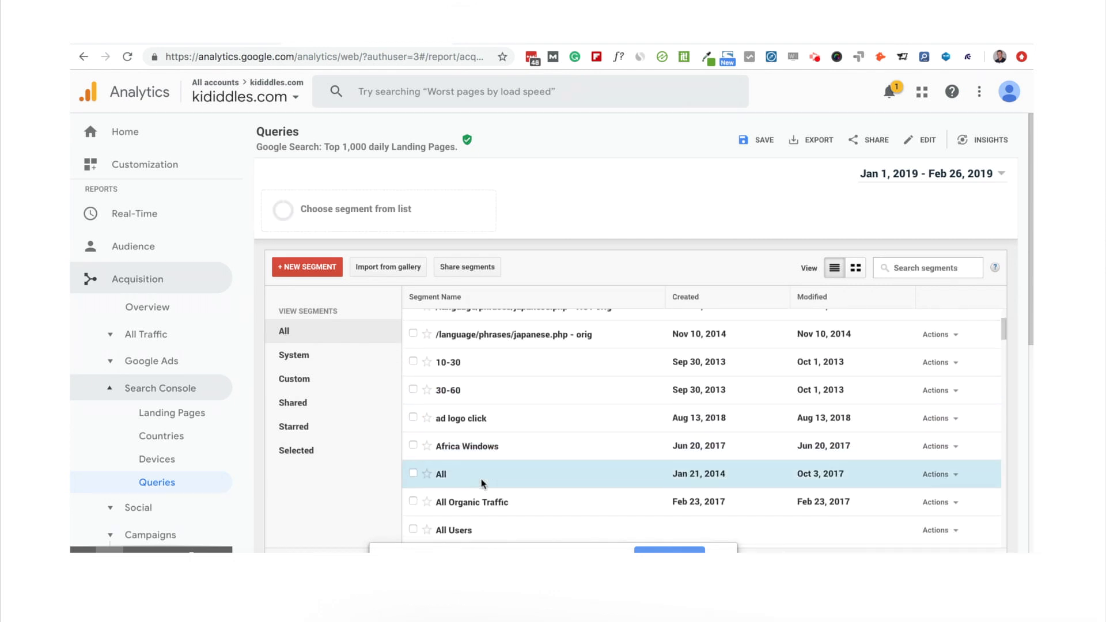
pyautogui.click(413, 518)
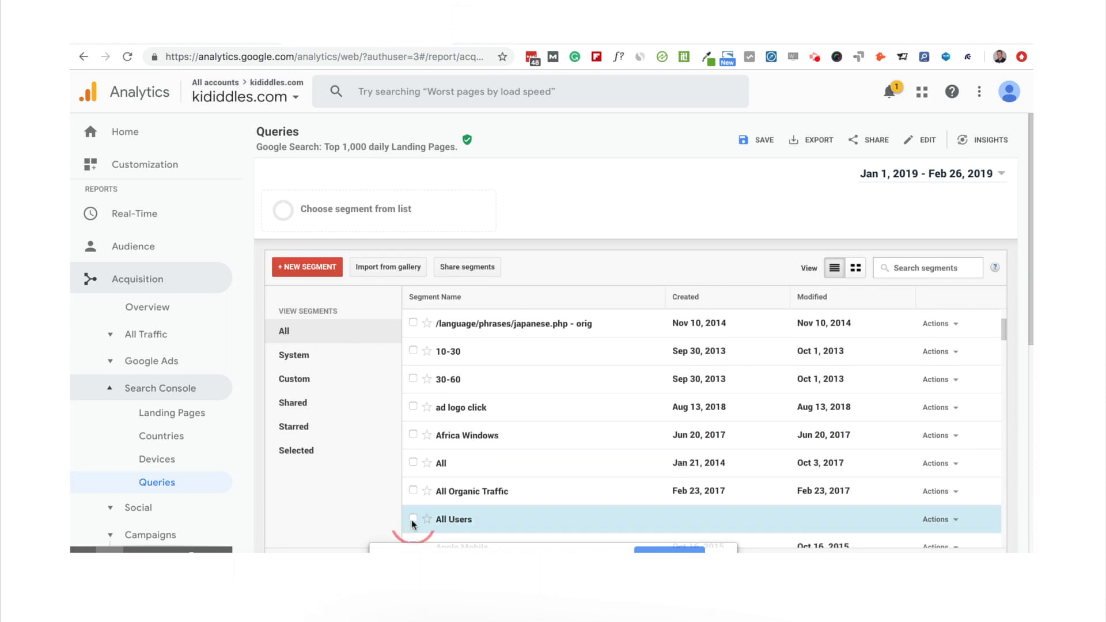
pyautogui.scroll(-1, 342, 521)
pyautogui.click(302, 540)
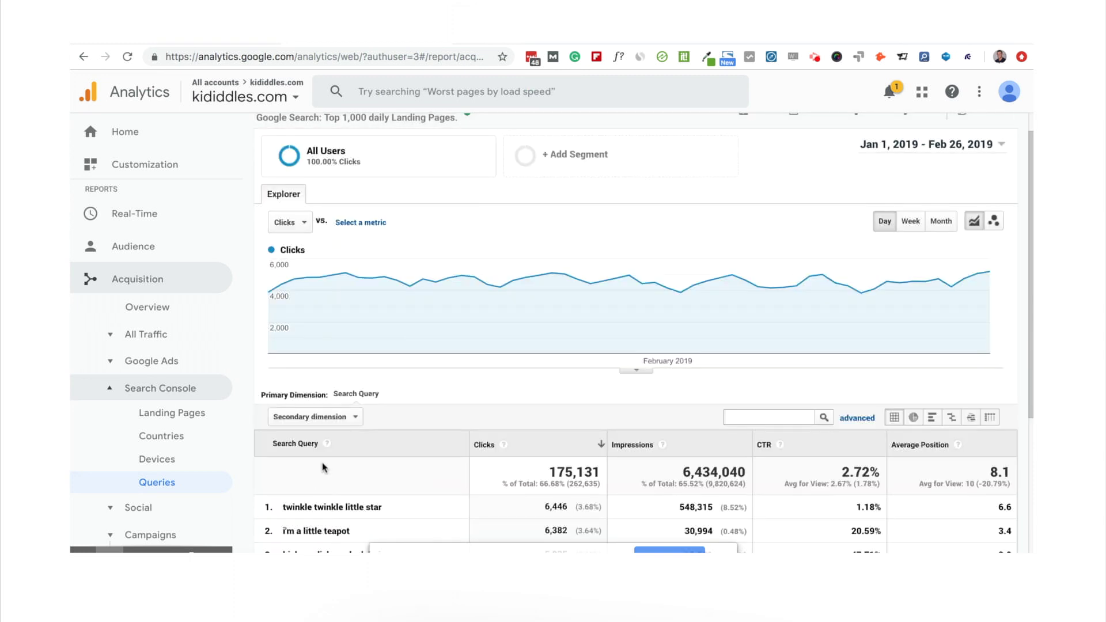
# Step: Check the top search queries and compare the Queries report's Jan 1 - Feb 26, 2019 range with the previous period
pyautogui.scroll(-3, 415, 367)
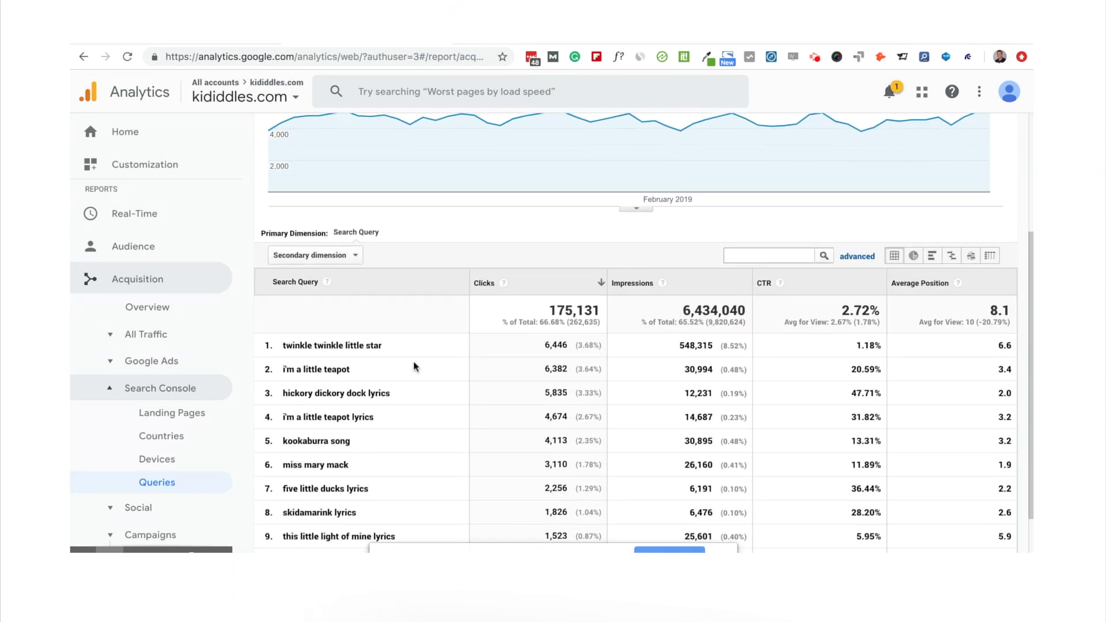
pyautogui.scroll(-2, 518, 368)
pyautogui.scroll(2, 605, 386)
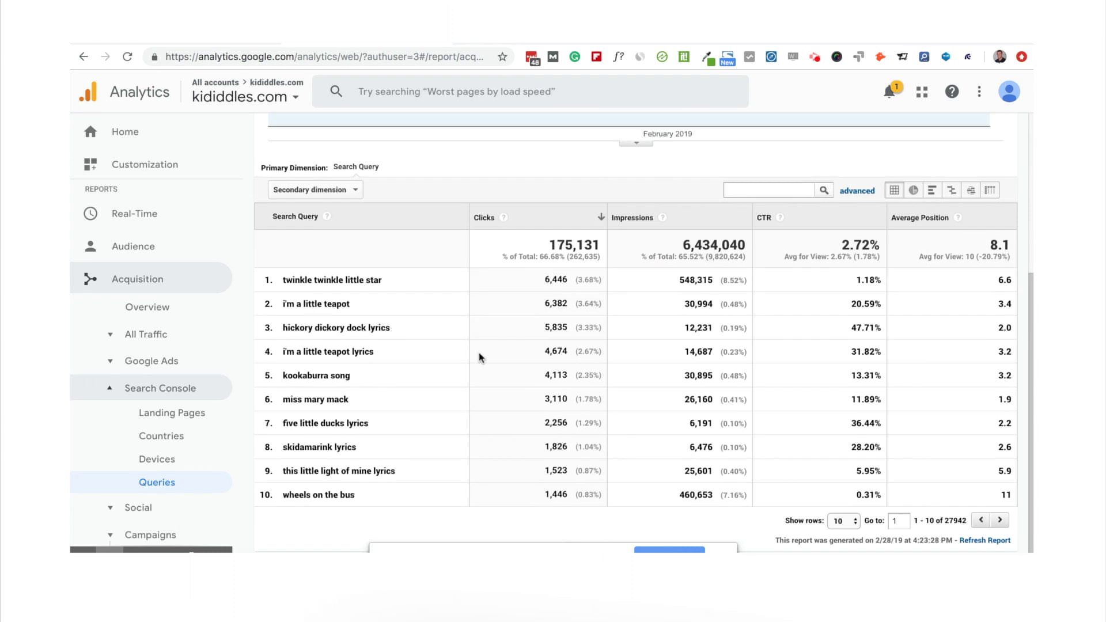
pyautogui.scroll(-2, 649, 397)
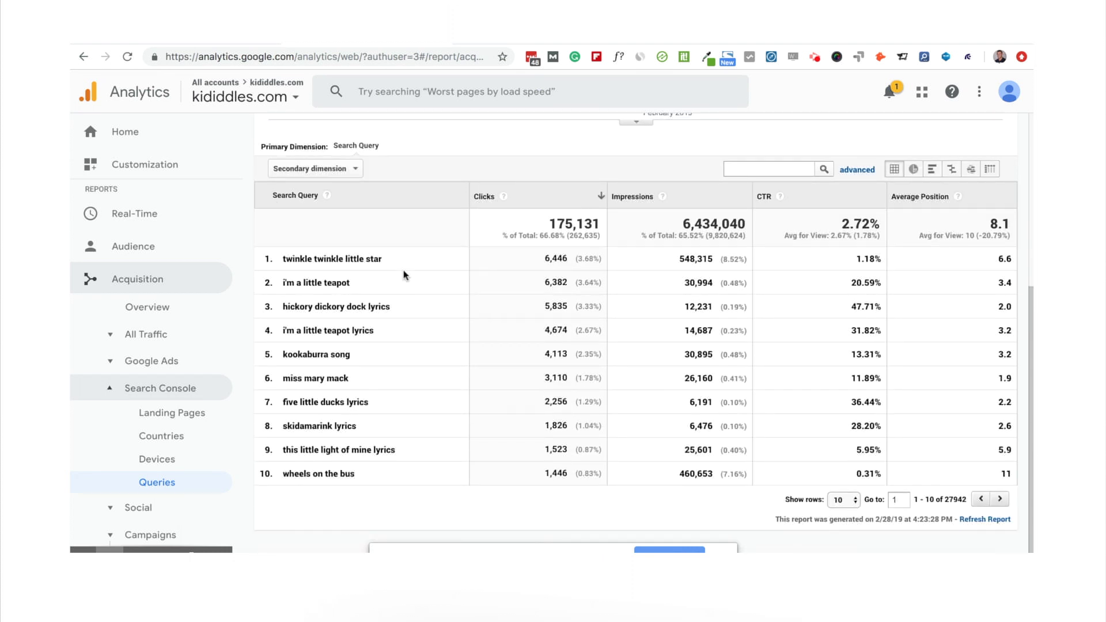
pyautogui.scroll(5, 738, 299)
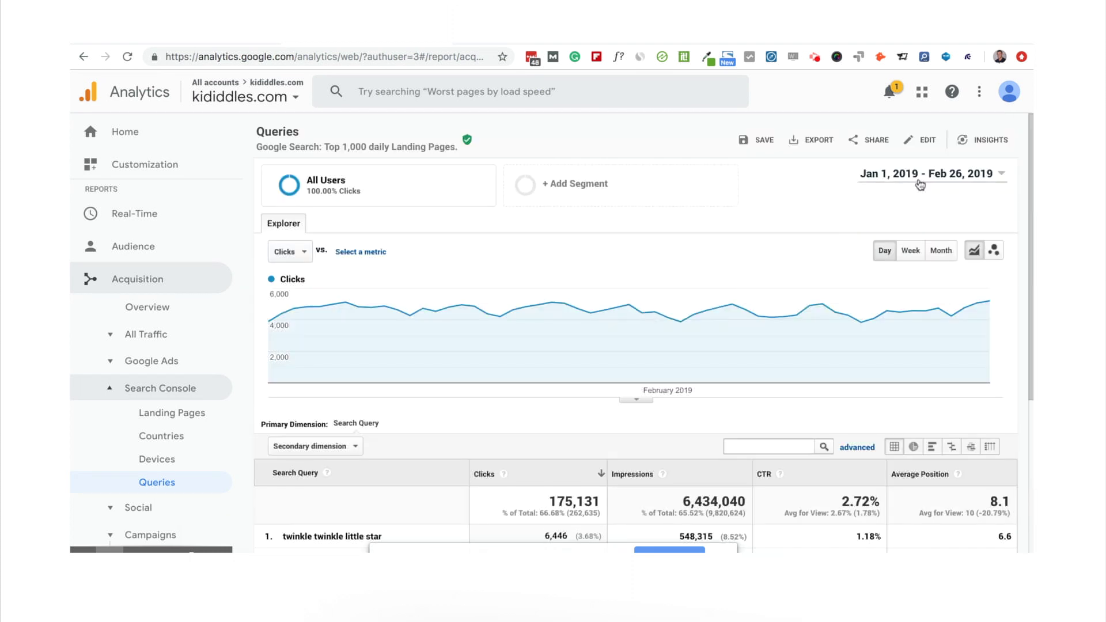
pyautogui.click(921, 176)
pyautogui.click(866, 231)
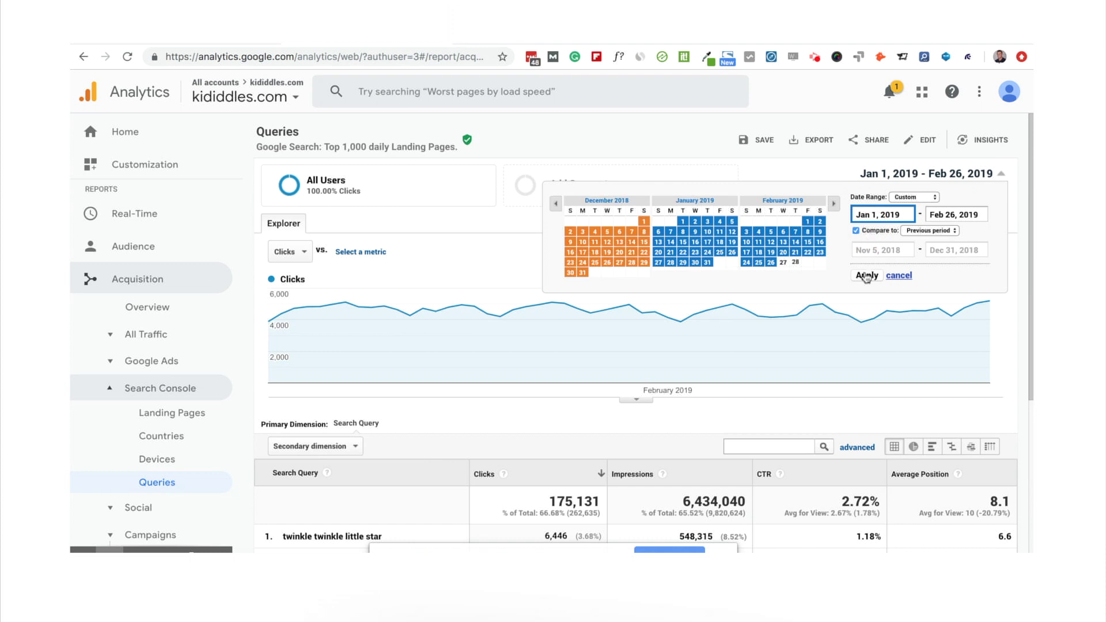
pyautogui.click(867, 256)
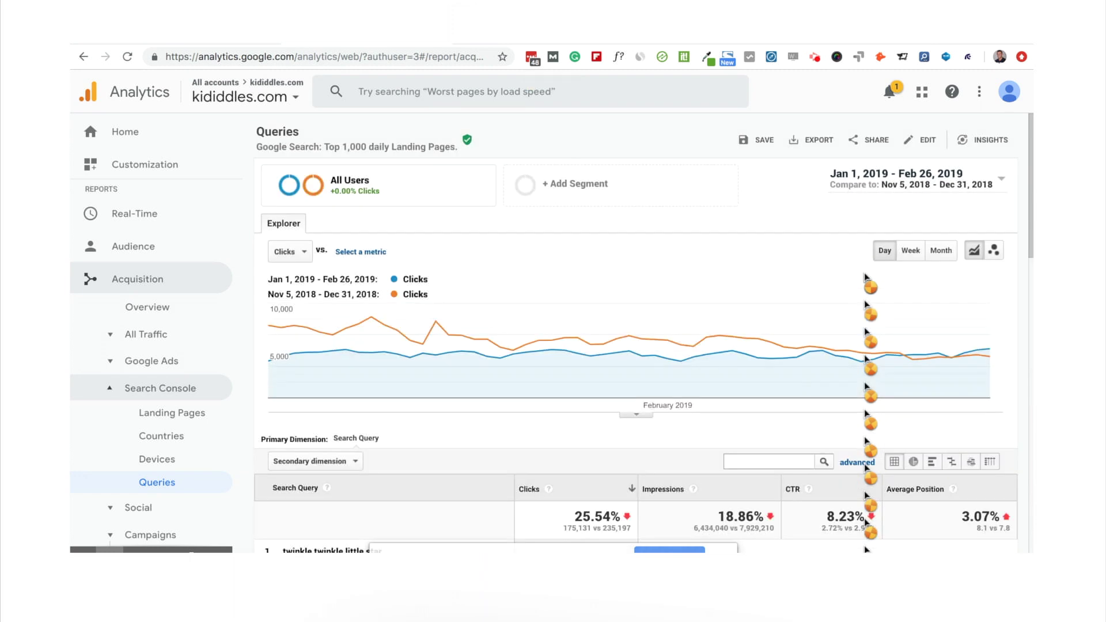
# Step: Examine the change in clicks, impressions, CTR and average position for the top ten search queries between the two periods
pyautogui.scroll(-3, 687, 299)
pyautogui.scroll(-4, 686, 299)
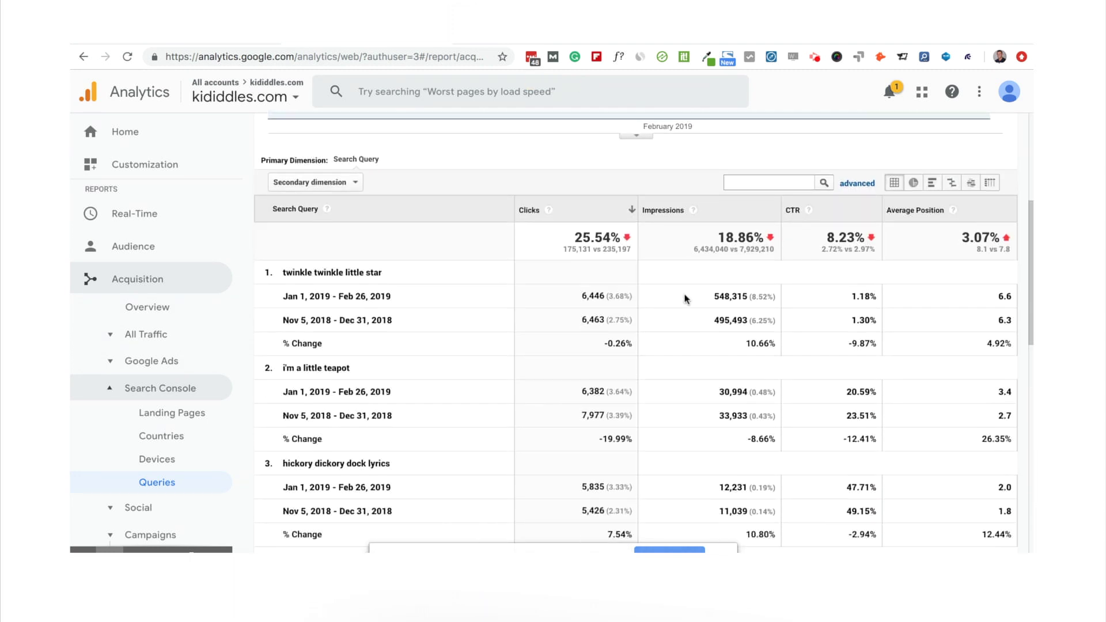
pyautogui.scroll(-3, 570, 286)
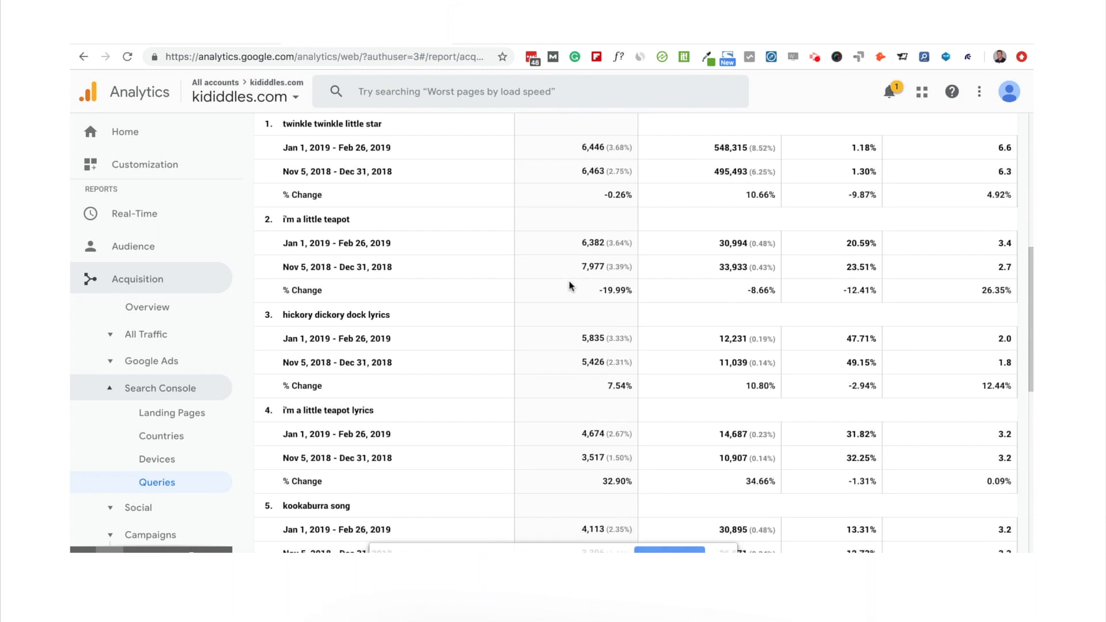
pyautogui.scroll(-1, 570, 285)
pyautogui.scroll(1, 572, 281)
pyautogui.click(356, 150)
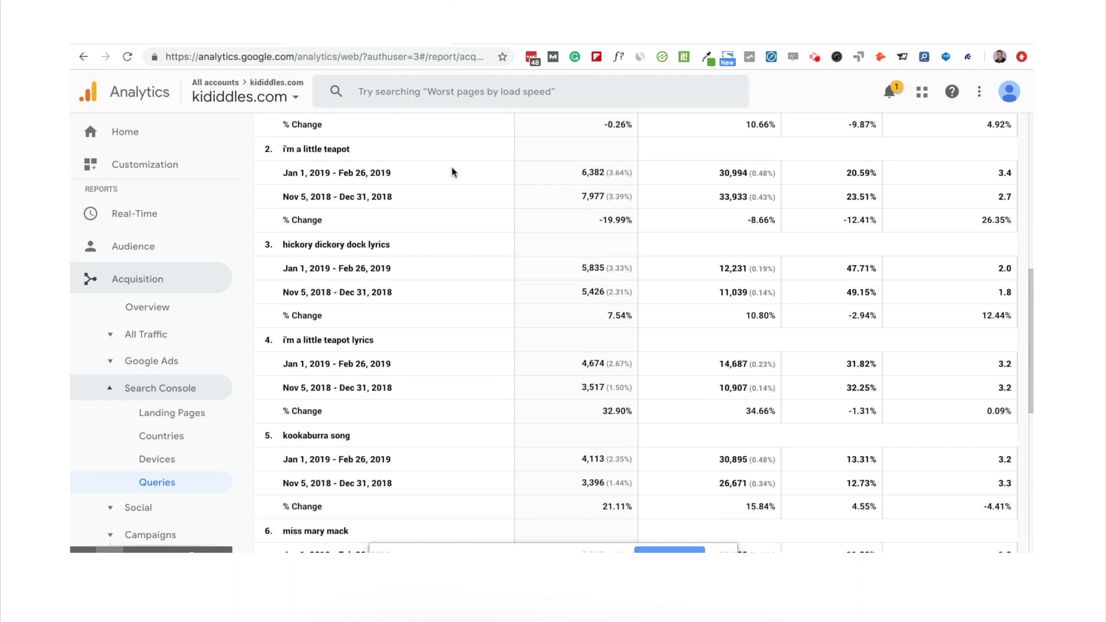
pyautogui.scroll(-3, 455, 172)
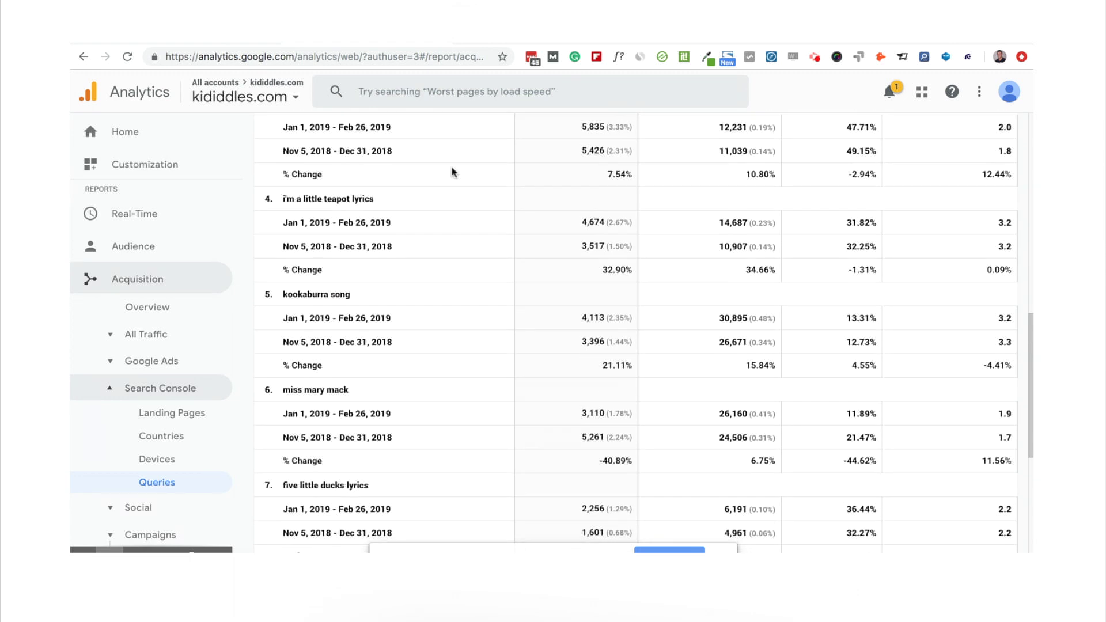
pyautogui.scroll(-2, 454, 172)
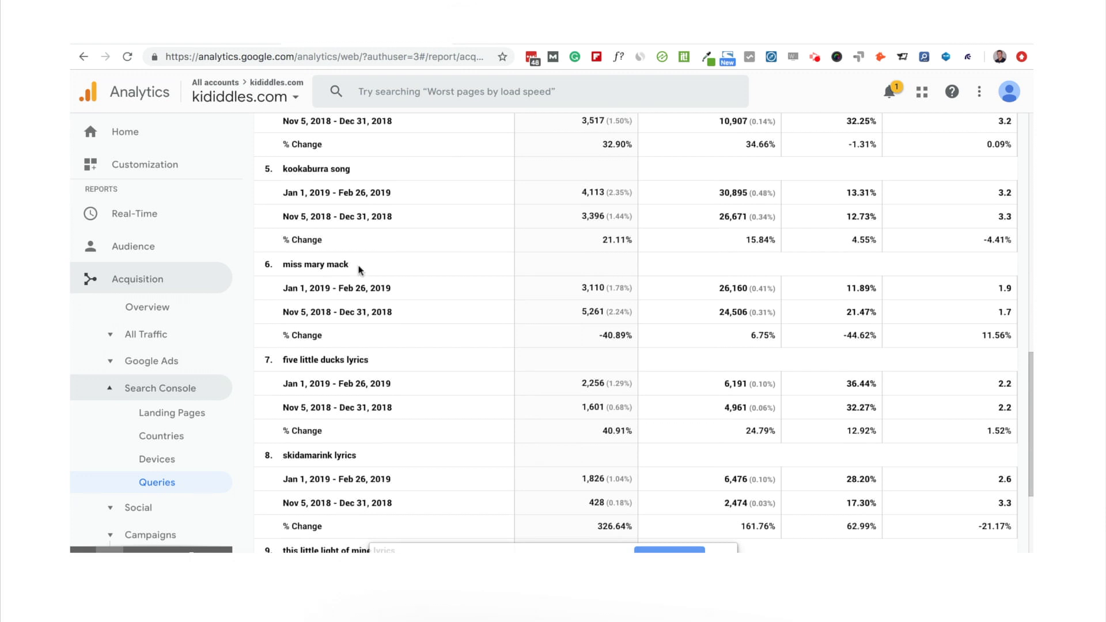
pyautogui.moveTo(609, 335); pyautogui.dragTo(626, 336)
pyautogui.scroll(-2, 624, 335)
pyautogui.scroll(-1, 617, 357)
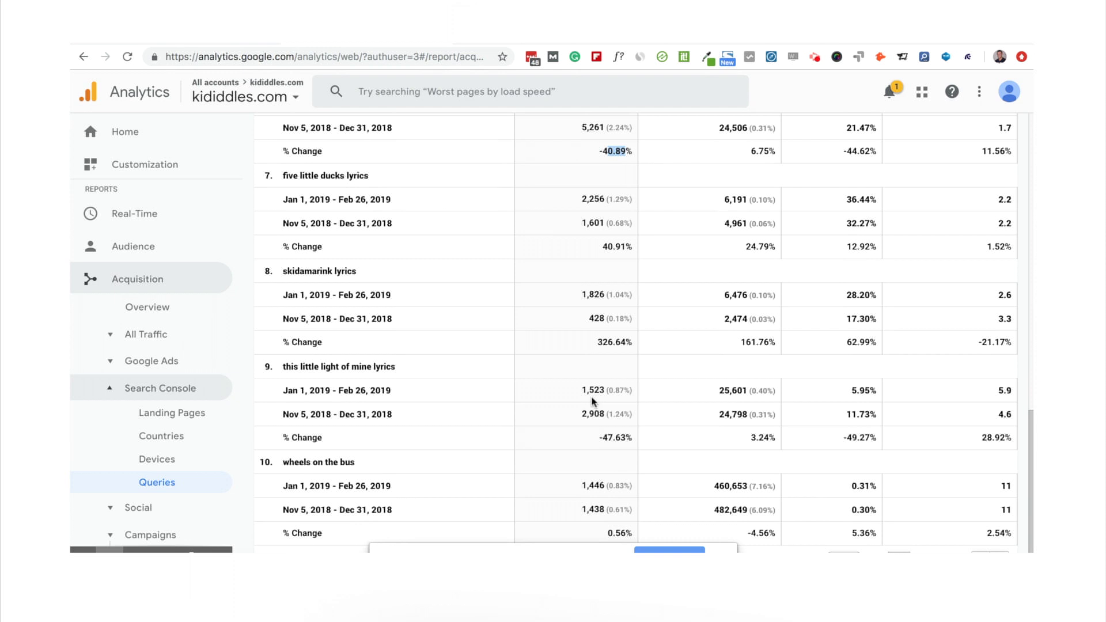
pyautogui.scroll(-2, 508, 405)
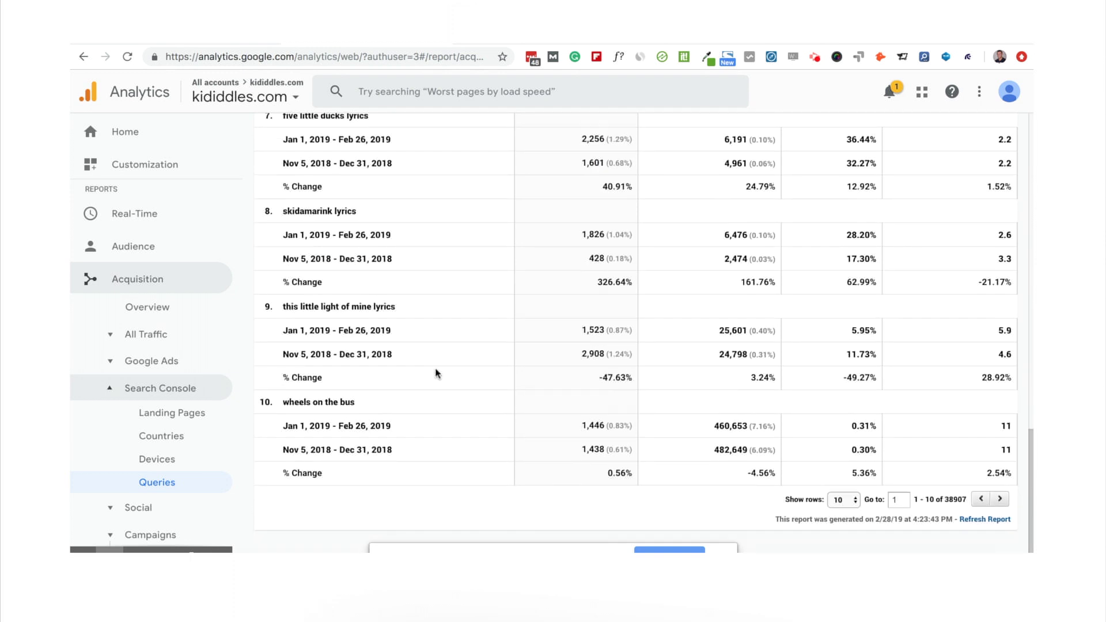
pyautogui.scroll(1, 425, 365)
pyautogui.scroll(-1, 442, 407)
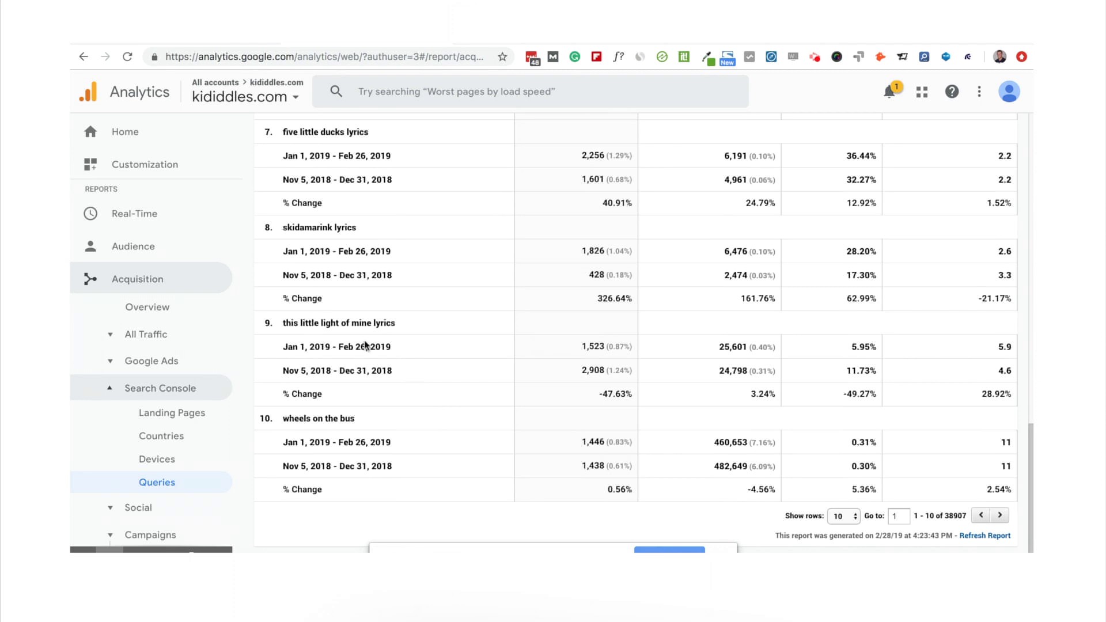
# Step: Open the Landing Pages report in the Search Console group and compare impressions, clicks and average position by page across the two periods
pyautogui.scroll(10, 394, 334)
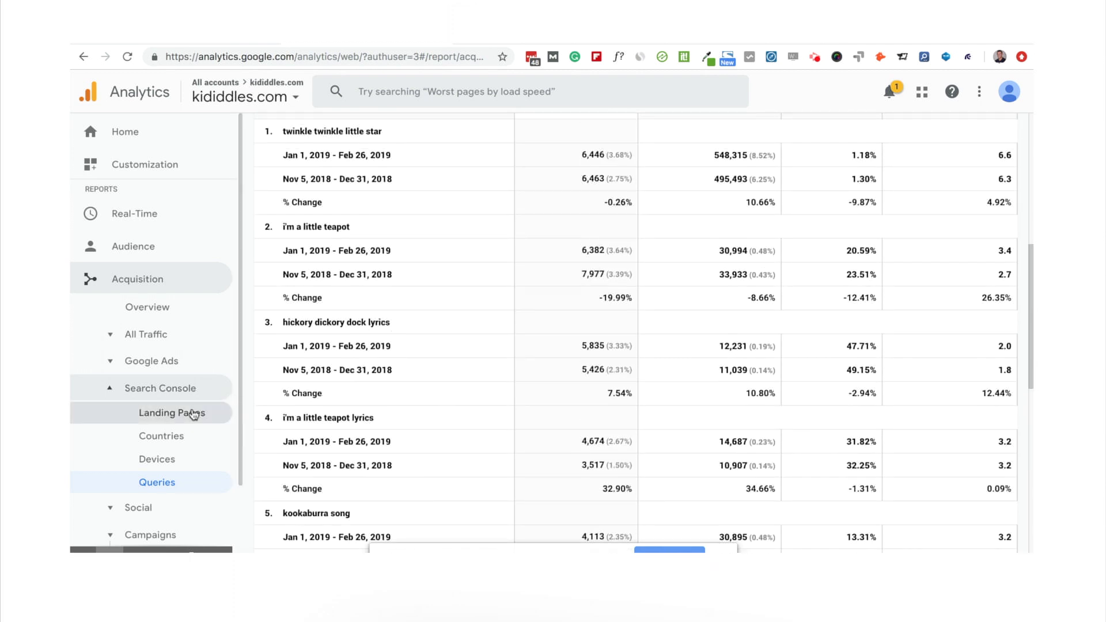
pyautogui.click(175, 418)
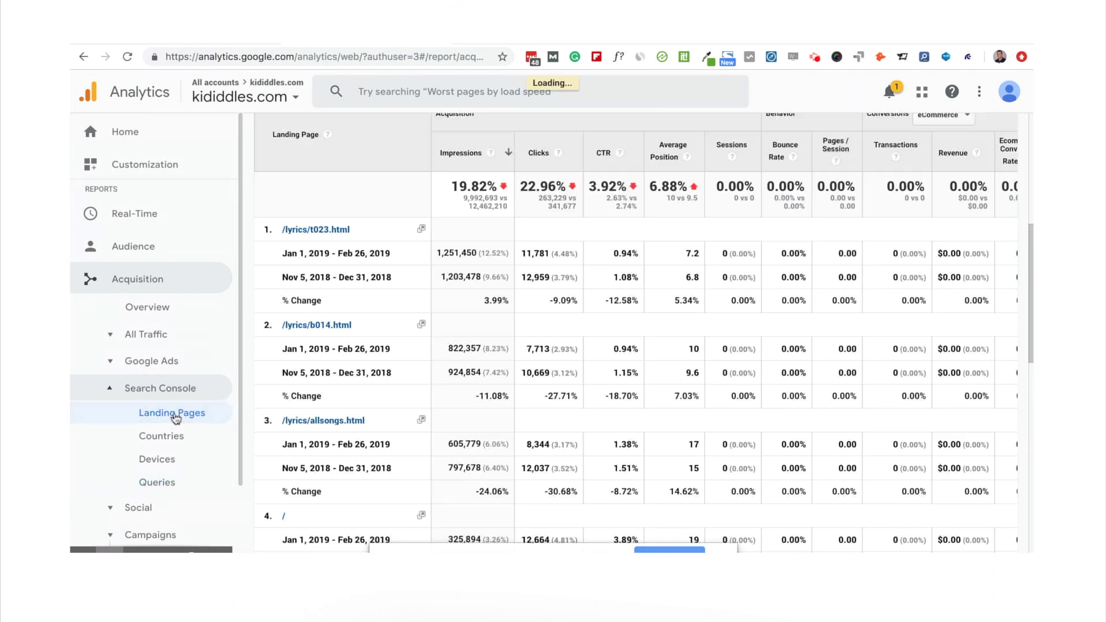
pyautogui.scroll(-3, 385, 272)
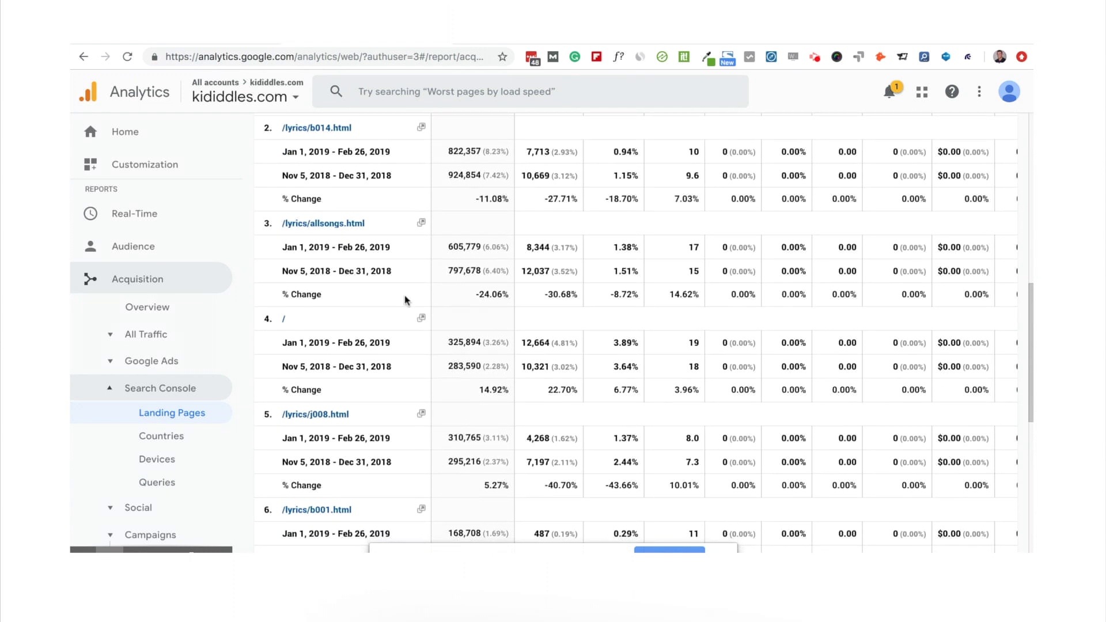
pyautogui.scroll(-2, 406, 271)
pyautogui.scroll(-4, 406, 300)
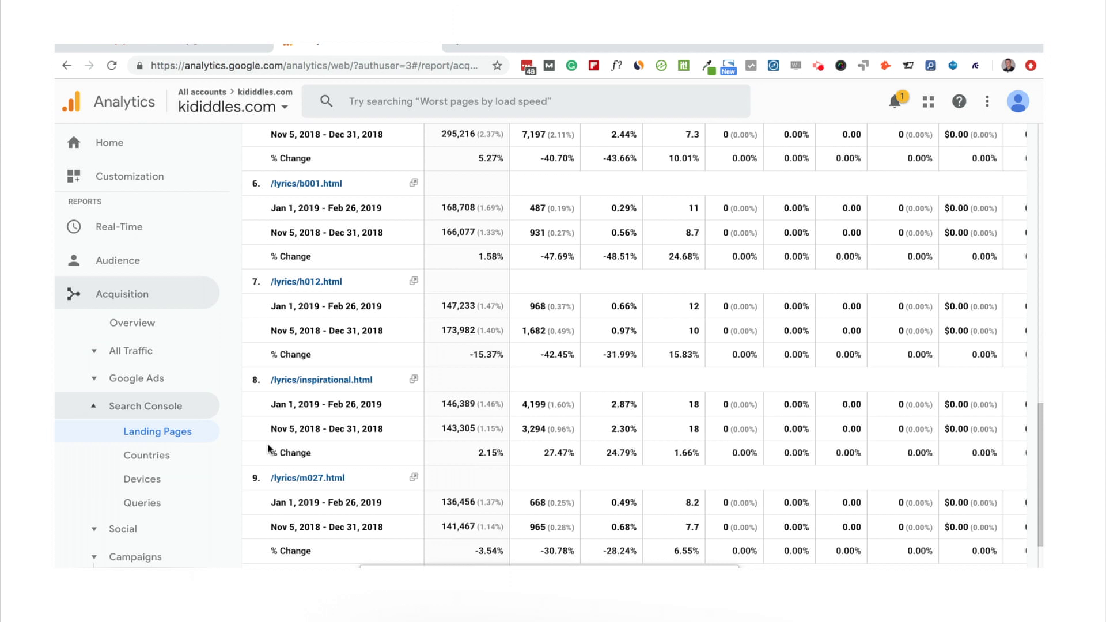
# Step: Switch to the blank browser tab, search Google for "im a little teapot" and check how the website's page ranks among the results
pyautogui.click(458, 46)
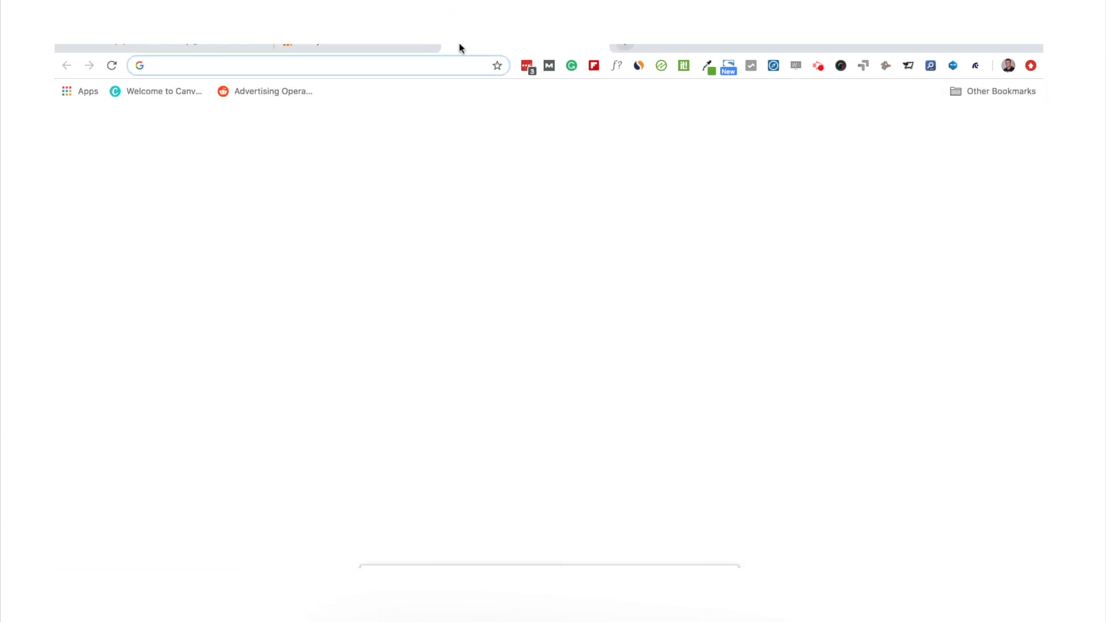
pyautogui.write('im a little teapot')
pyautogui.press('Return')
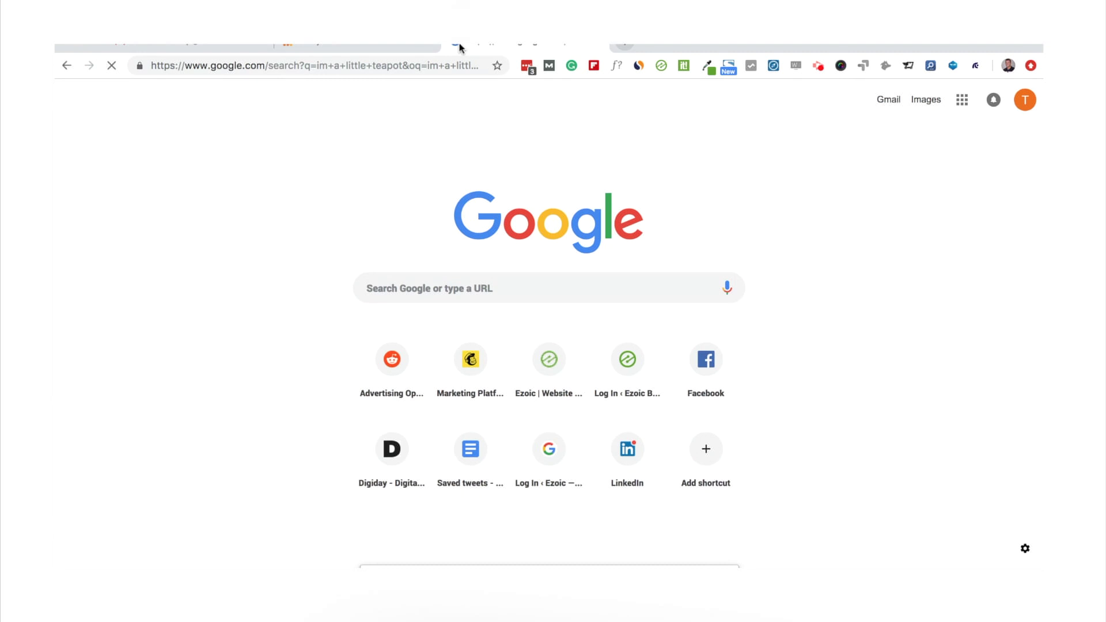
pyautogui.scroll(-9, 453, 223)
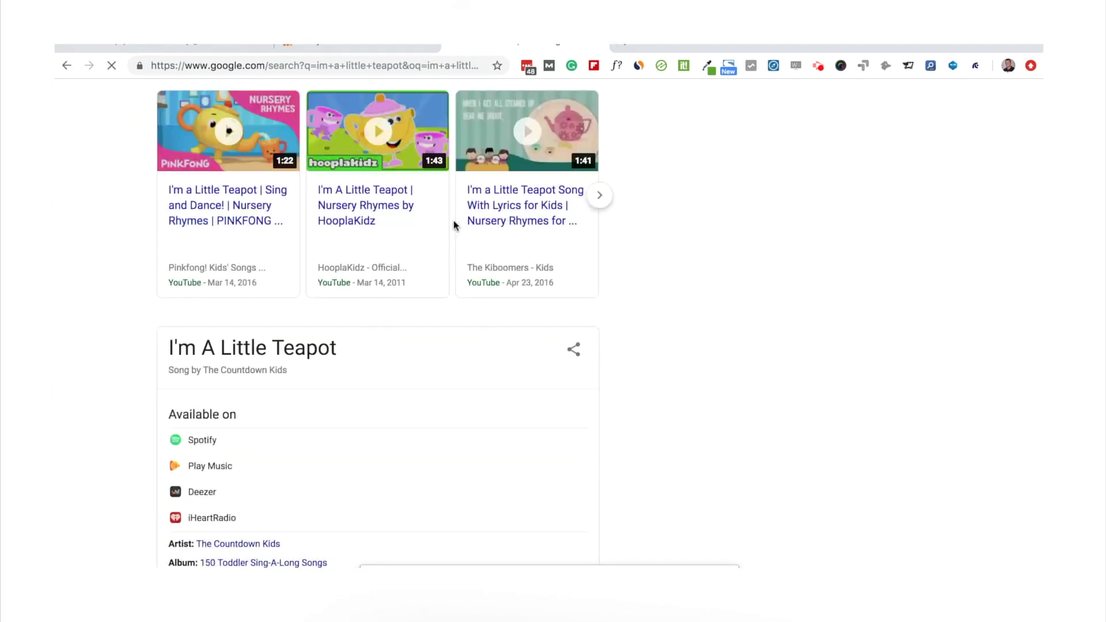
pyautogui.scroll(-8, 453, 223)
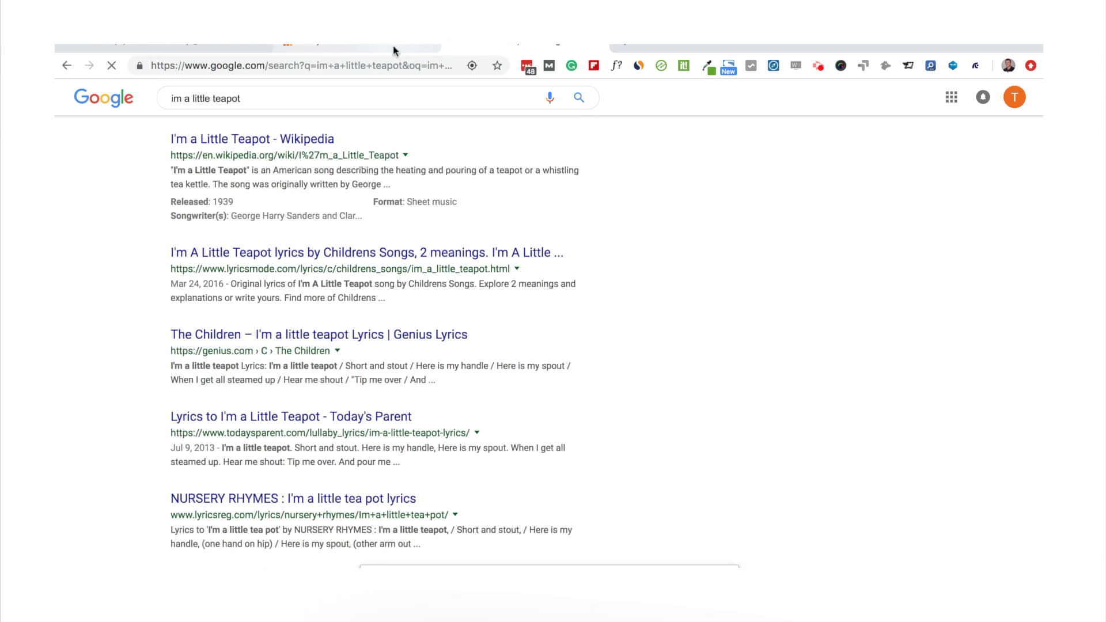
pyautogui.scroll(10, 422, 150)
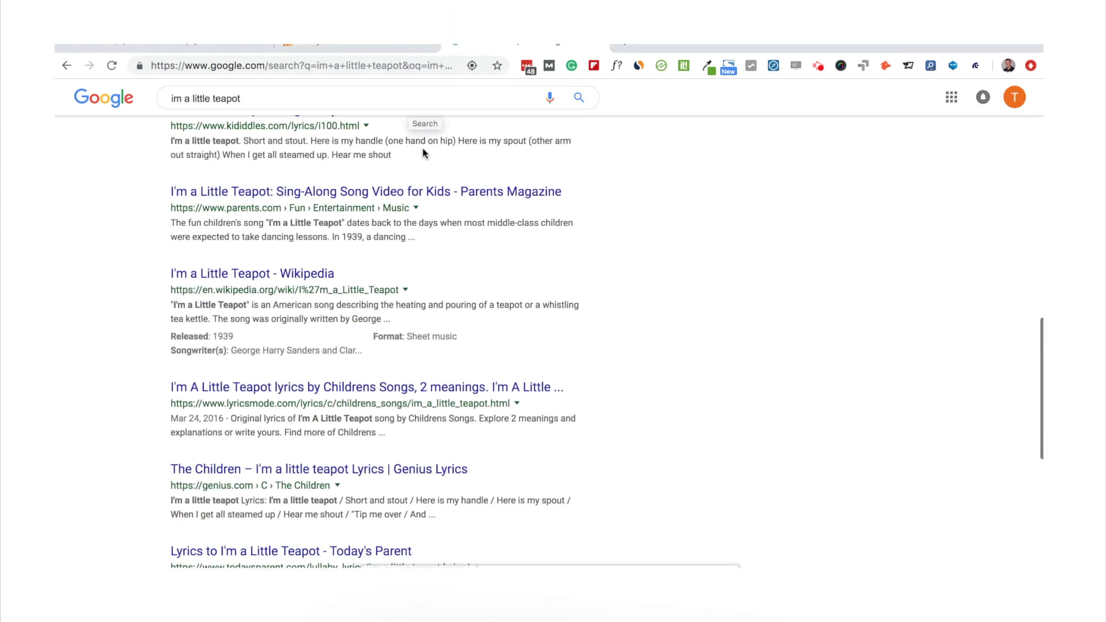
# Step: Return to the Landing Pages report in Google Analytics and review its overall changes and clicks trend chart
pyautogui.click(395, 56)
pyautogui.scroll(-2, 479, 367)
pyautogui.scroll(6, 479, 367)
pyautogui.scroll(10, 478, 367)
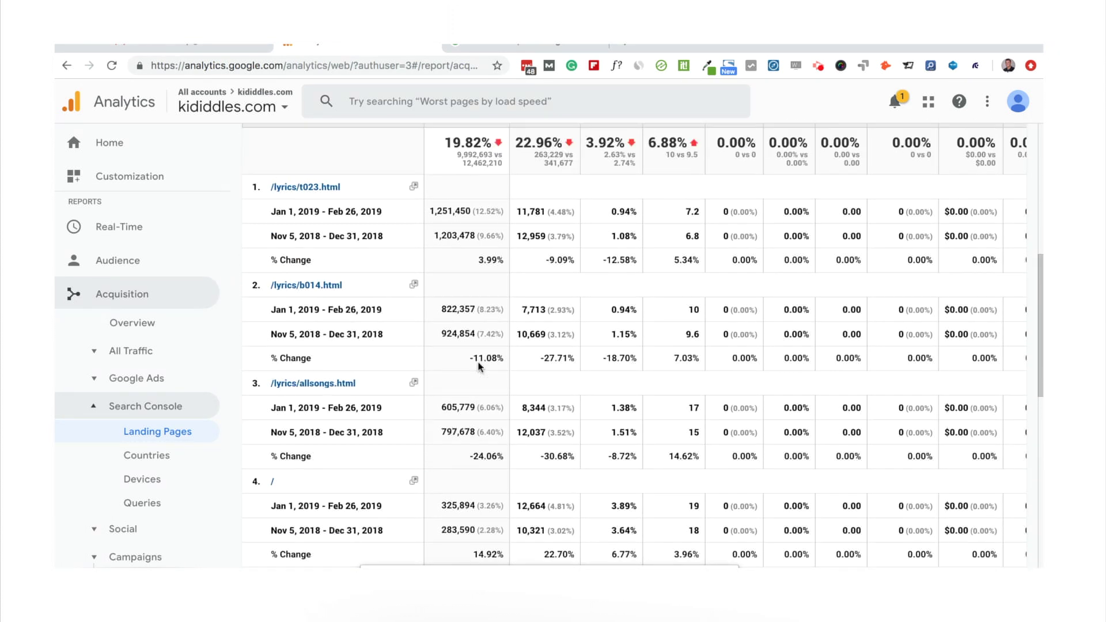
pyautogui.scroll(2, 478, 367)
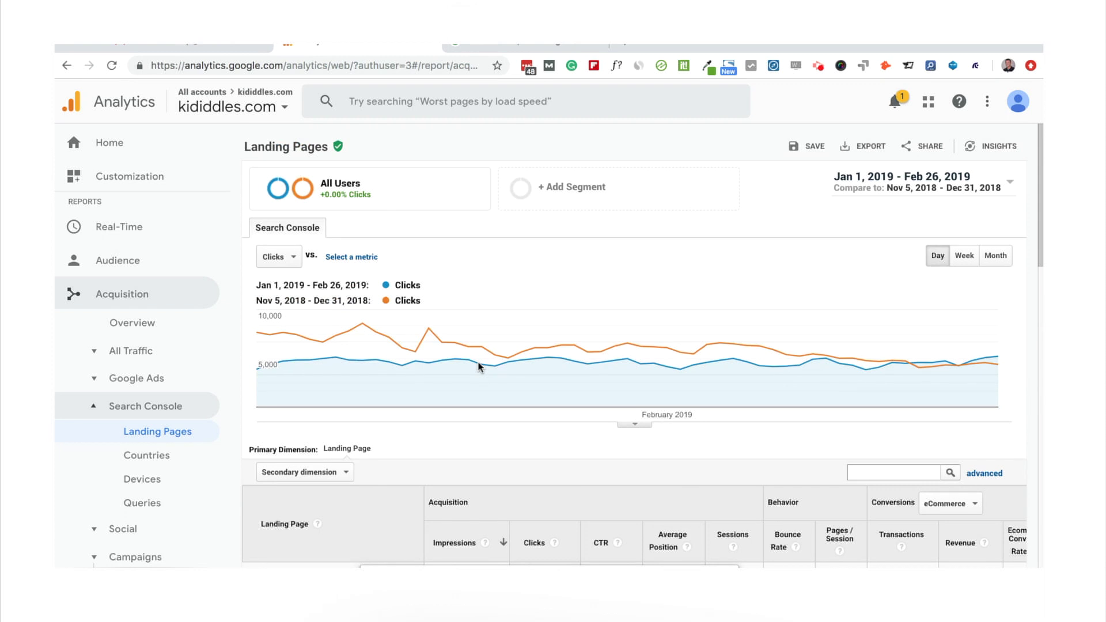